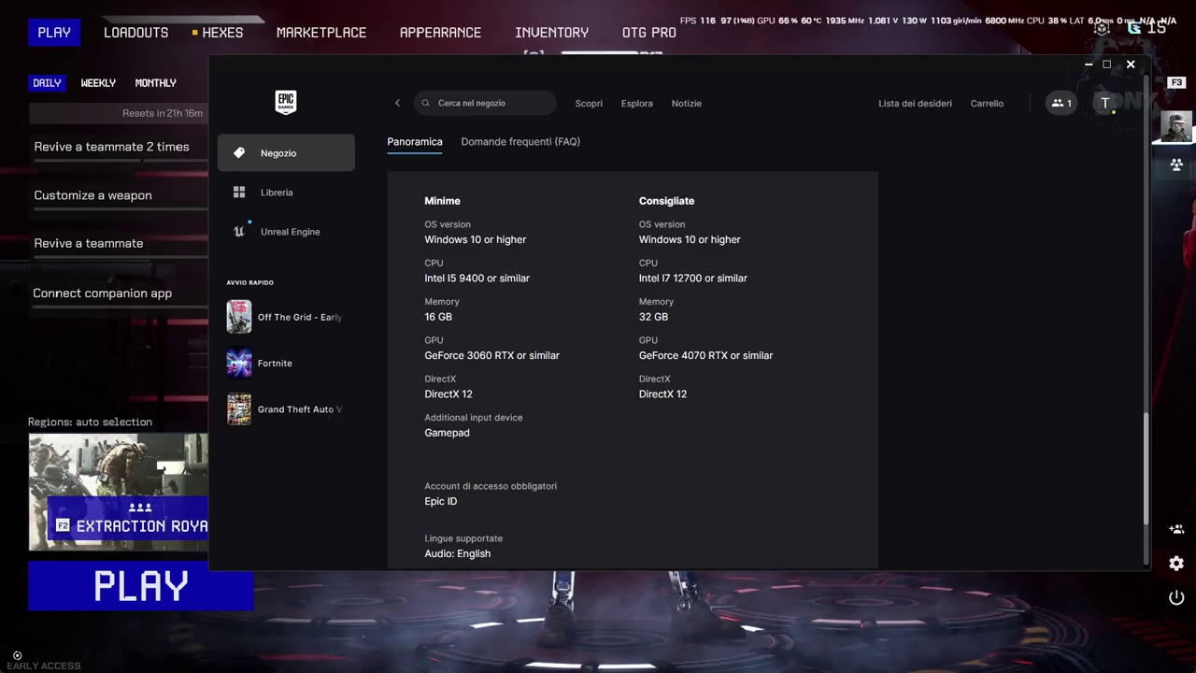
Minimise the Epic Games Launcher and set the game's Resolution Scaling Method to FSR 3.0 in the video settings
click(1087, 66)
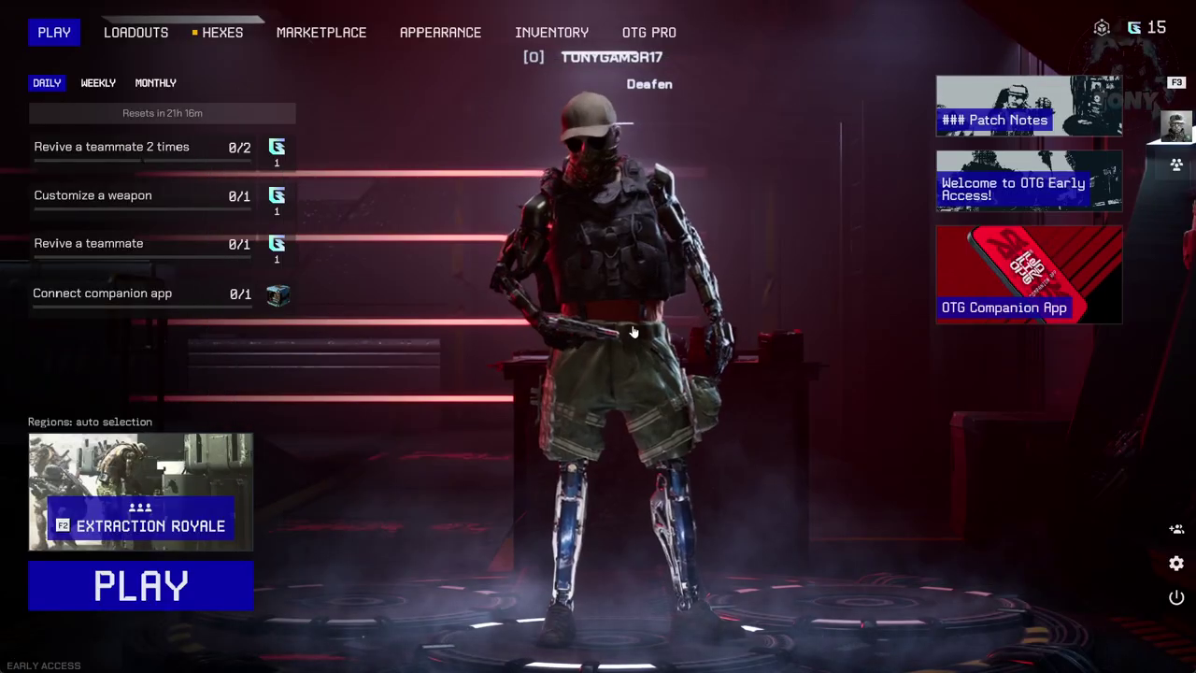
click(1176, 564)
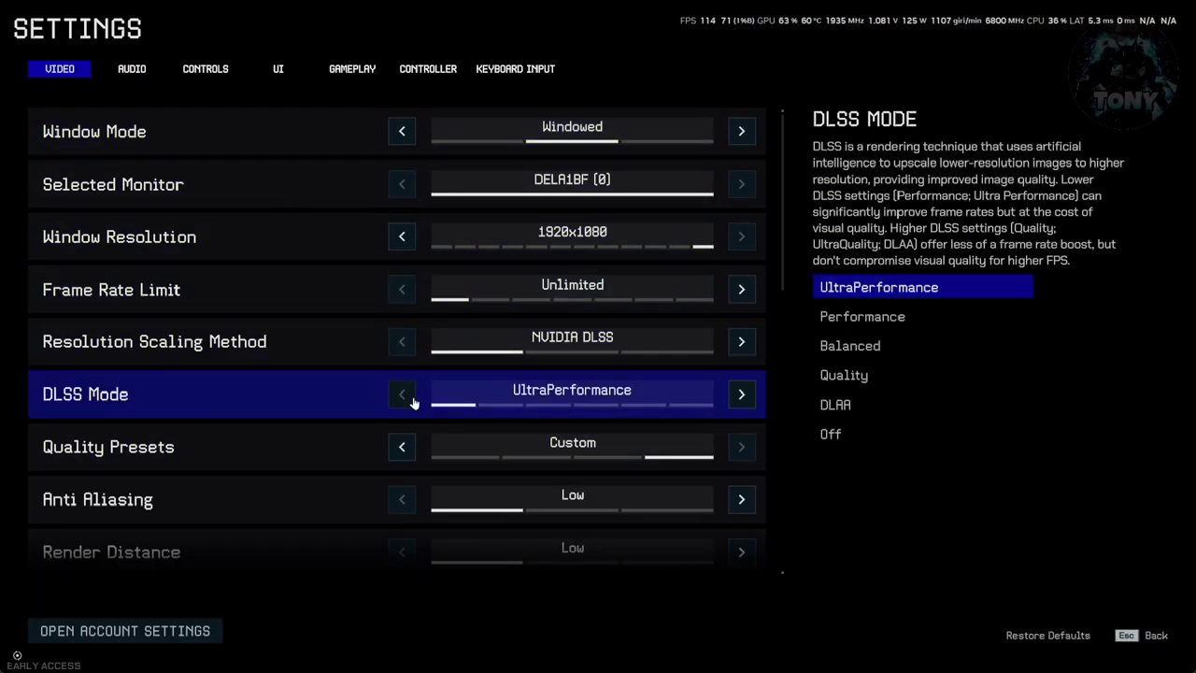
click(741, 341)
click(741, 341)
click(402, 341)
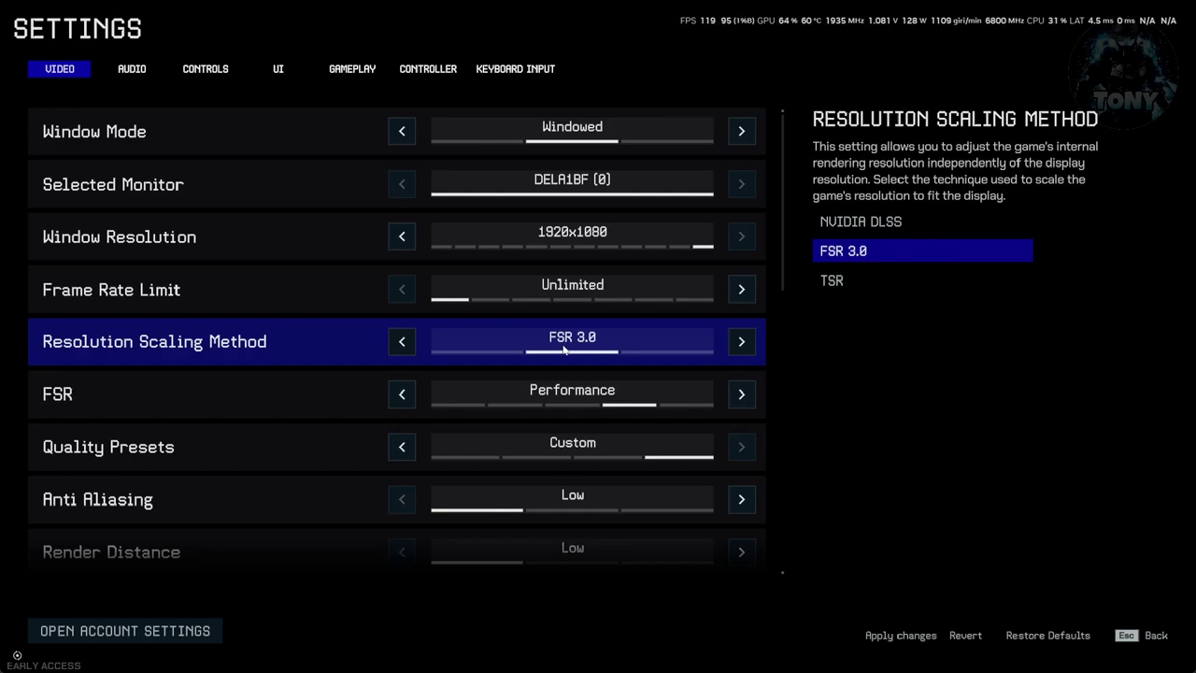
Set the FSR mode to UltraPerformance and apply the video changes
scroll(304, 413, down, 5)
scroll(289, 414, up, 4)
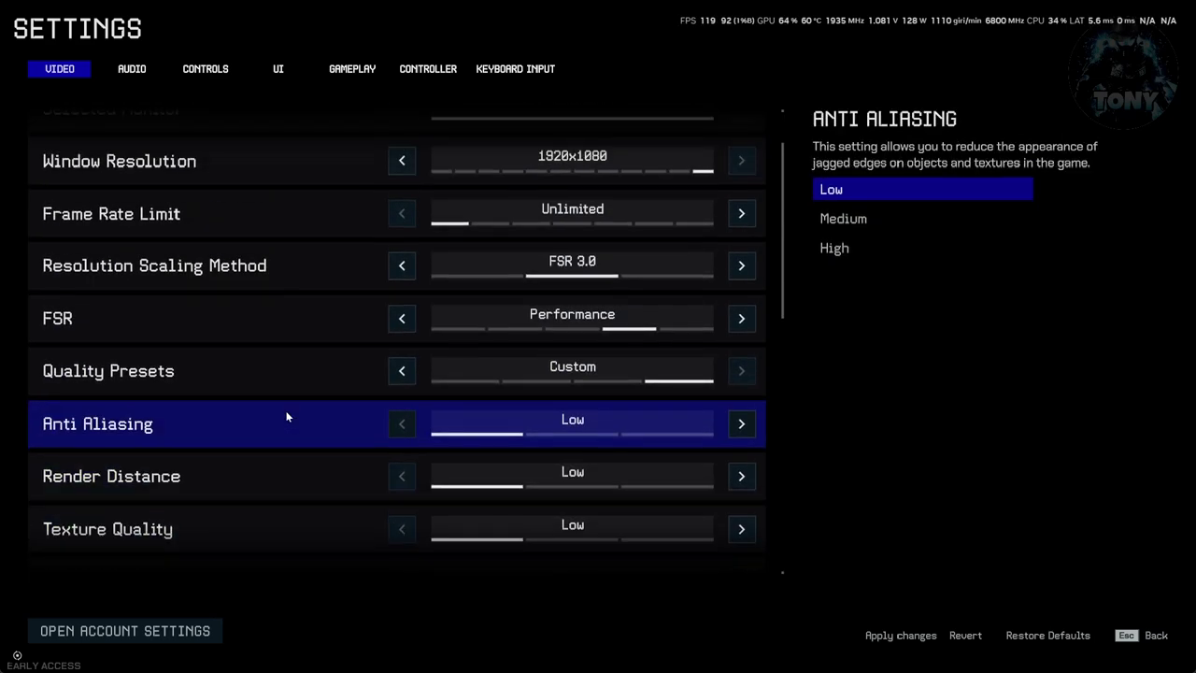
click(741, 319)
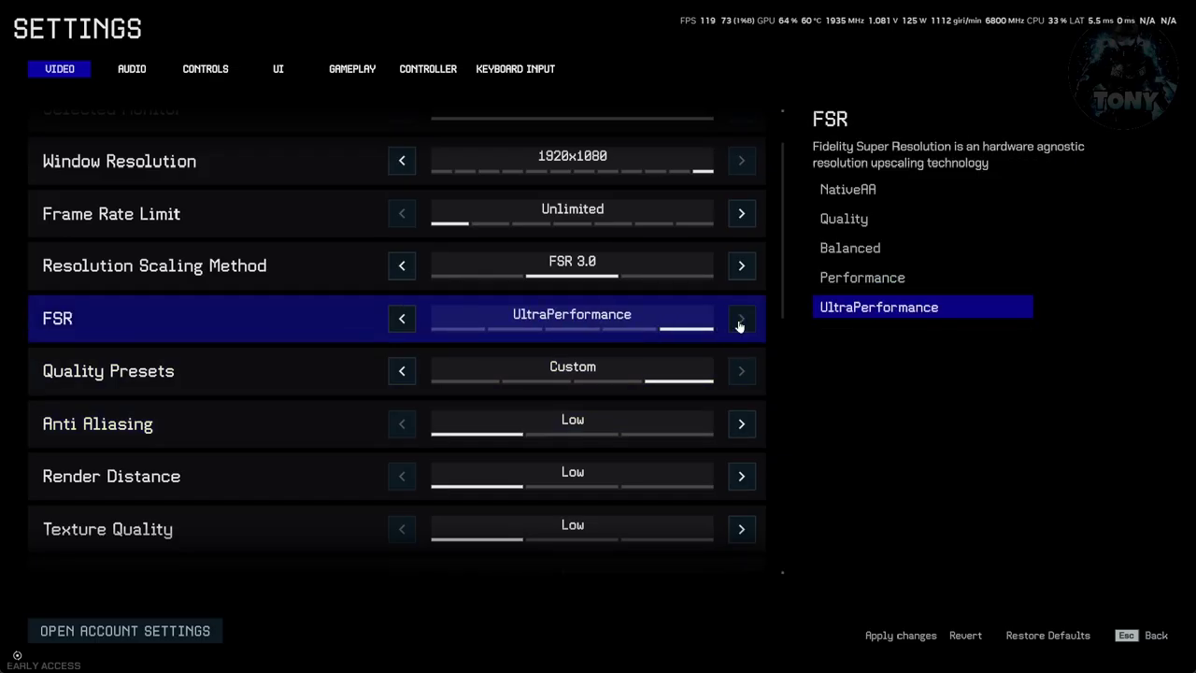
click(891, 639)
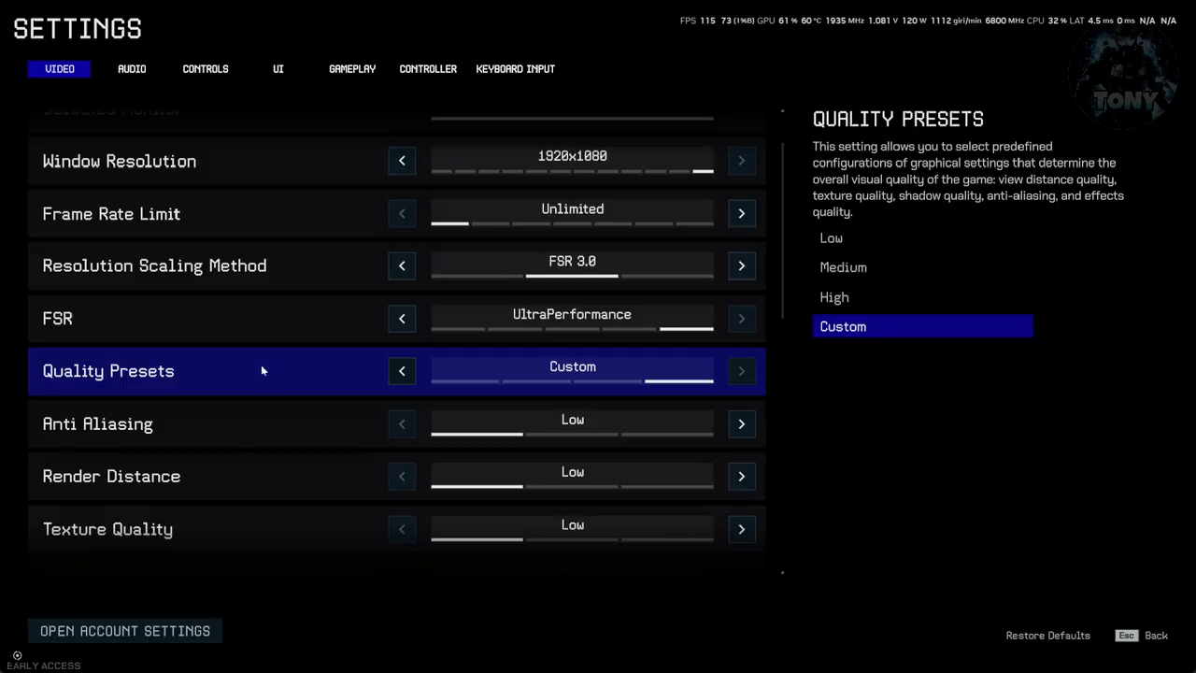
Reopen the game's video settings, review the quality options down to Motion Blur, and leave the settings screen
key(Escape)
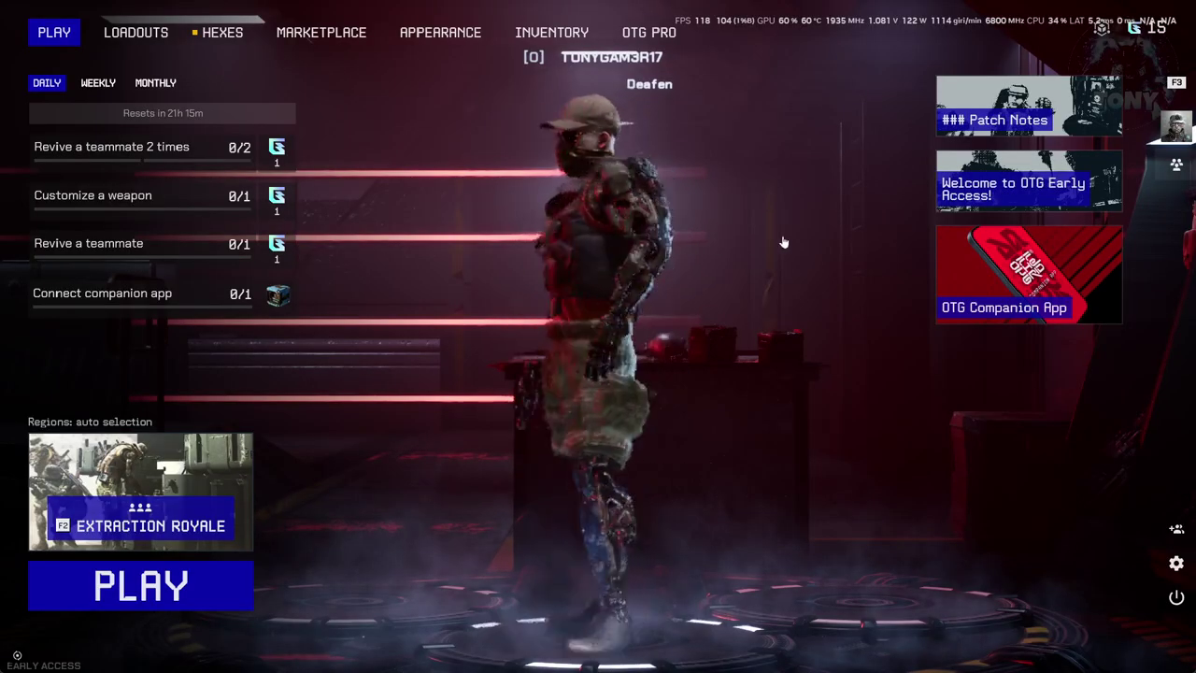
key(Escape)
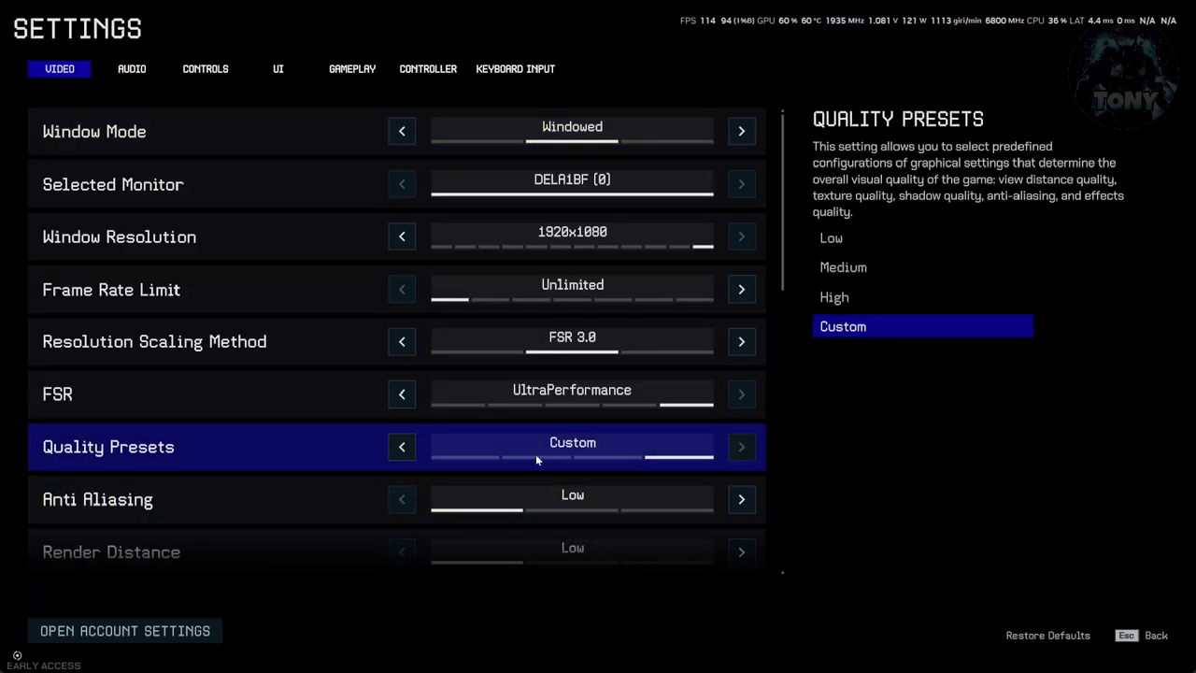
scroll(536, 454, down, 5)
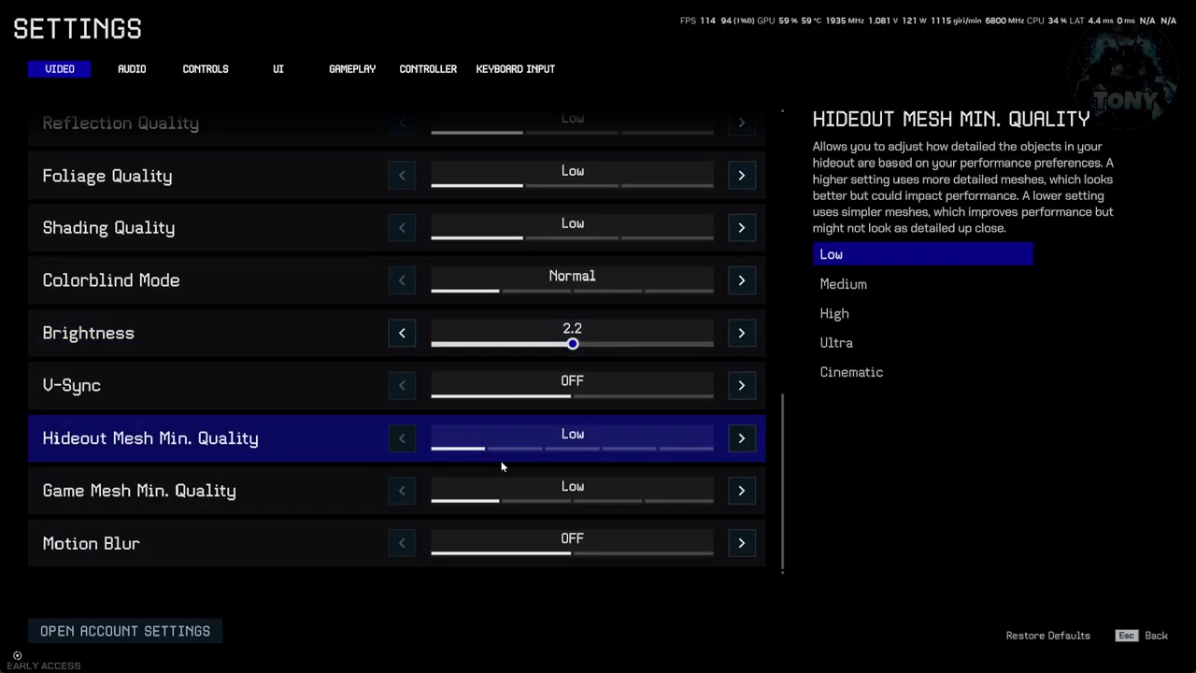
click(1155, 639)
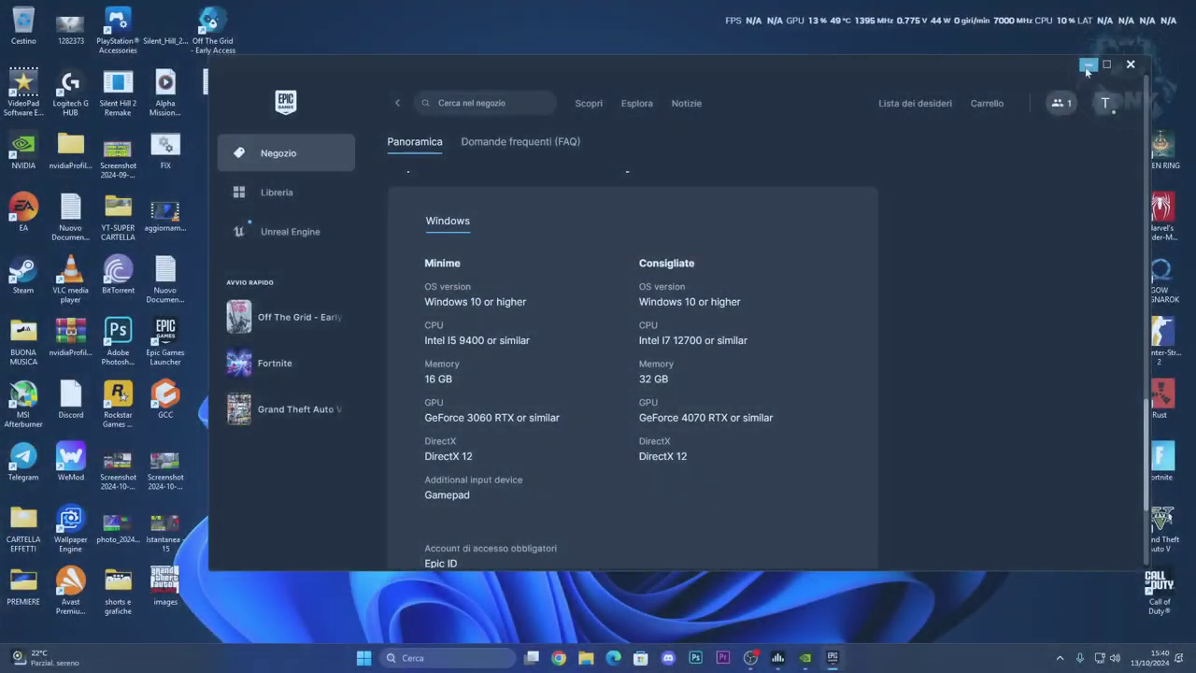
Minimise the Epic Games Launcher and open the NVIDIA Control Panel through a Windows search for "pa"
click(1087, 66)
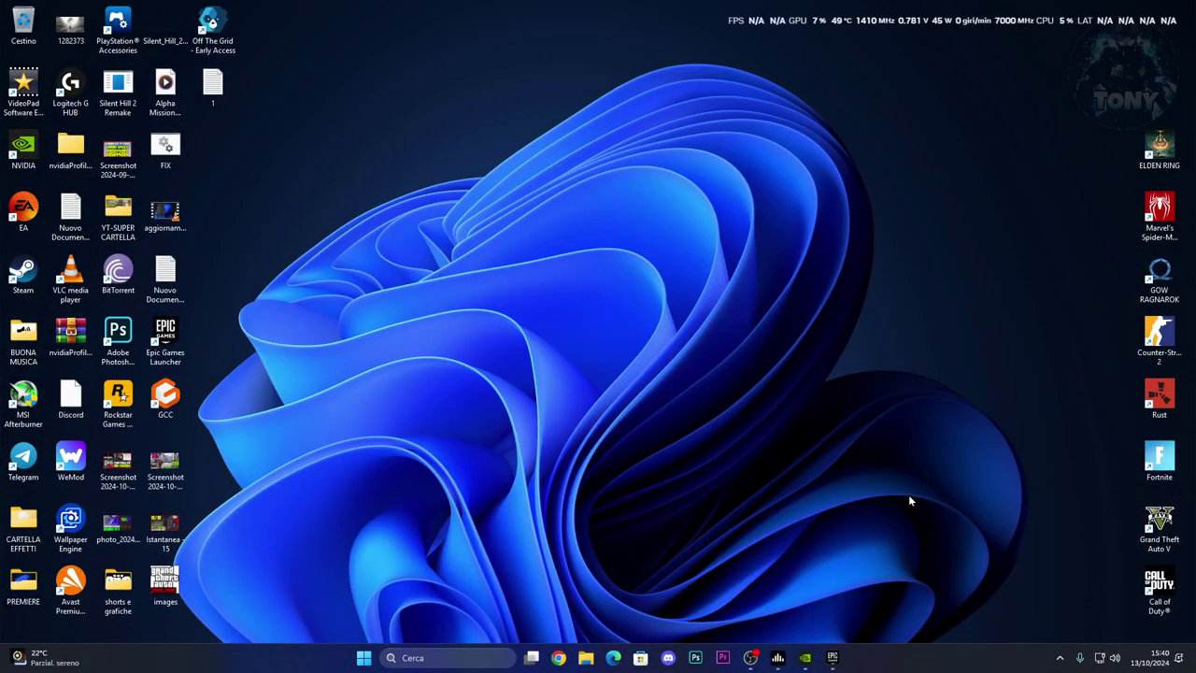
click(1053, 658)
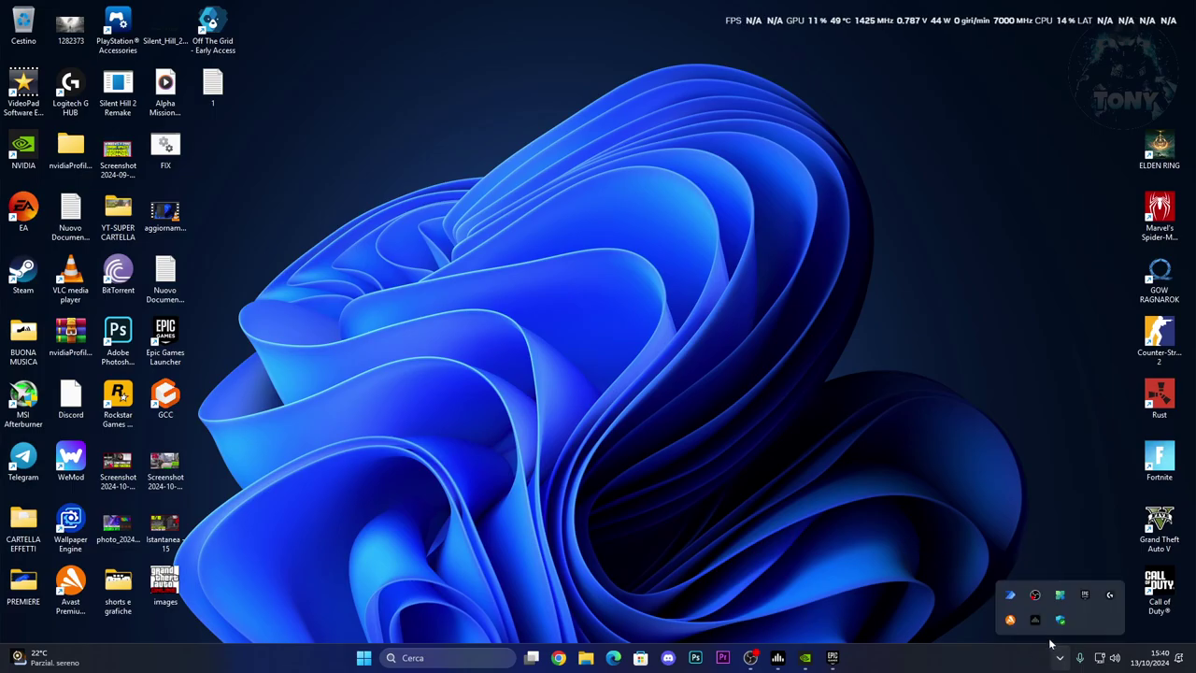
click(448, 656)
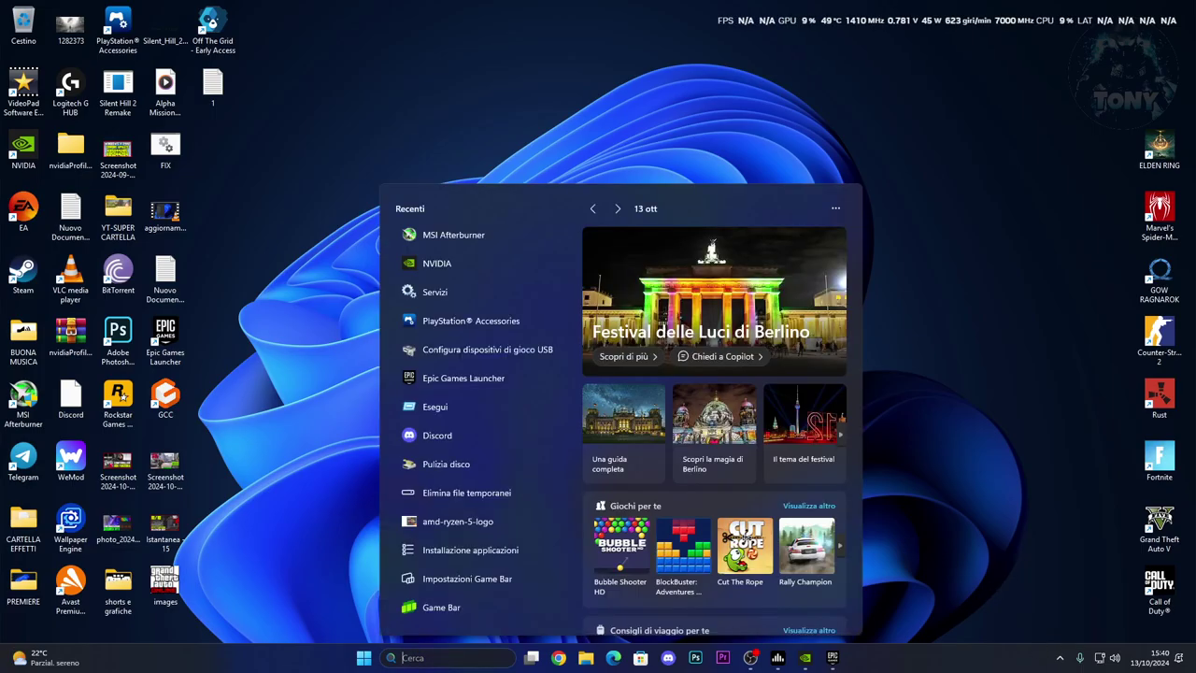
text(pannello di controllo)
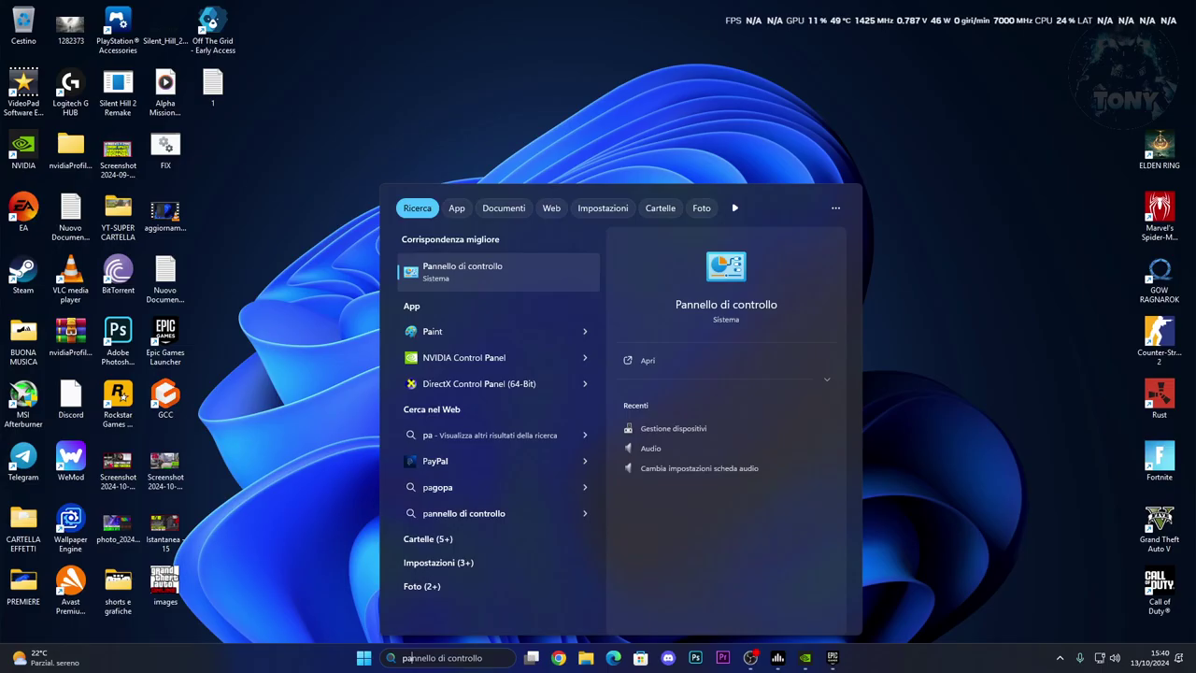
click(497, 364)
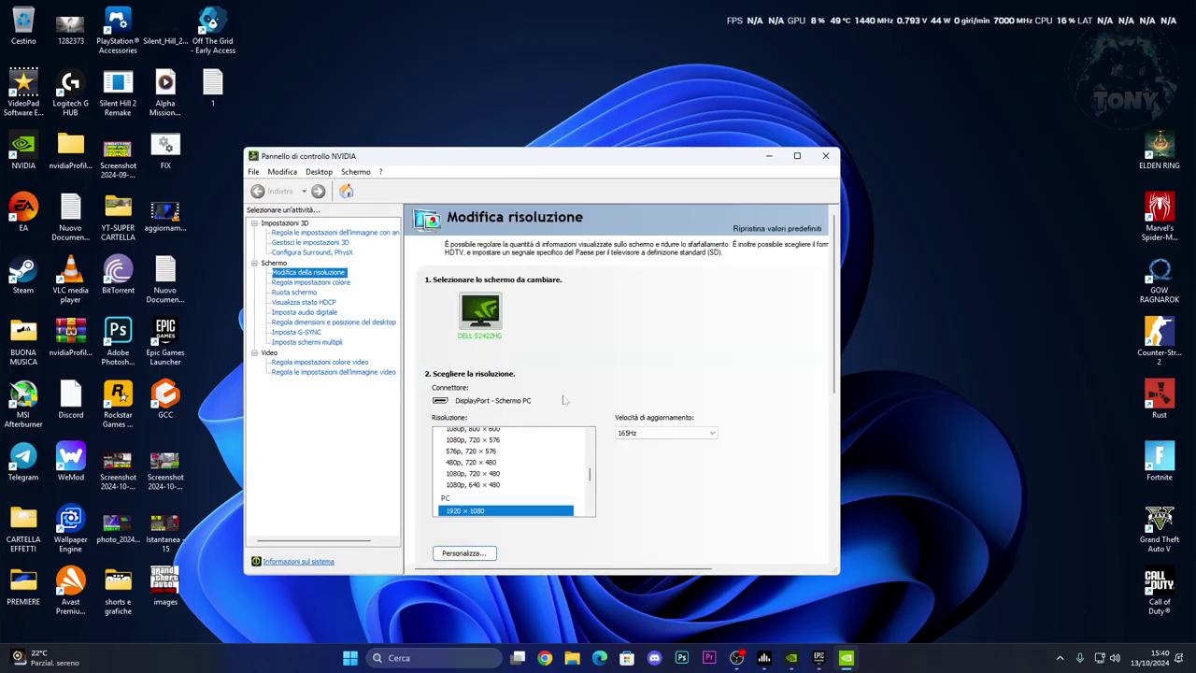
click(1059, 656)
click(1059, 656)
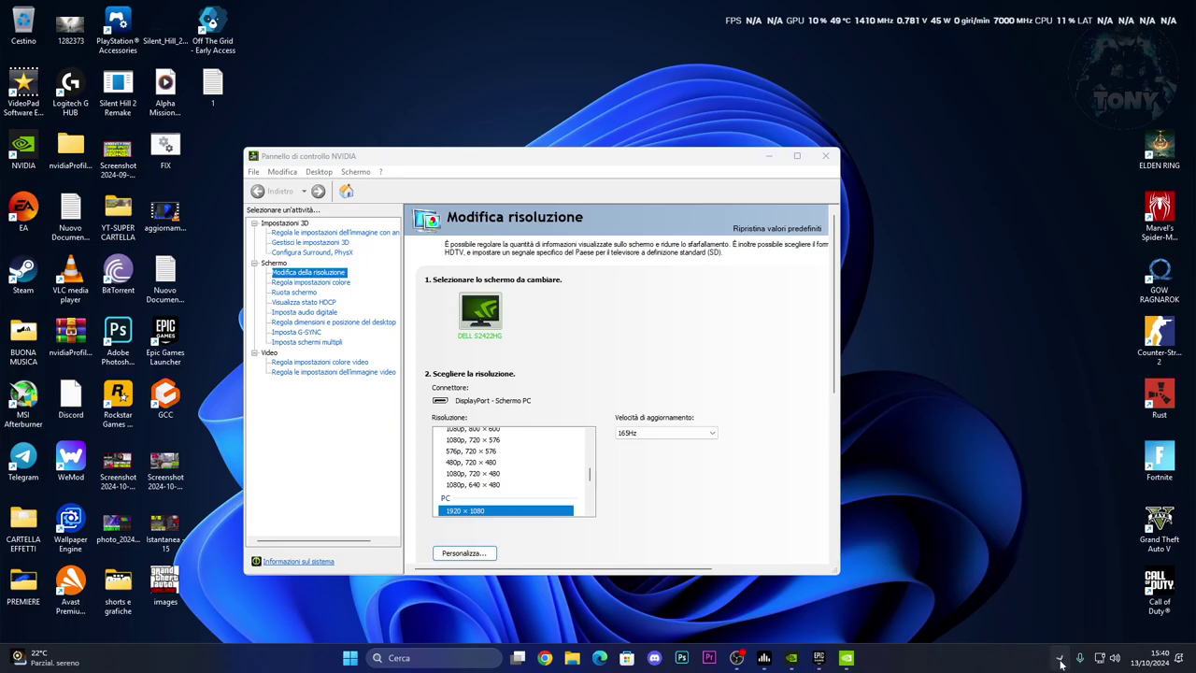
Go to the program-specific 3D settings and browse Volume (D:) for a program to add
click(306, 243)
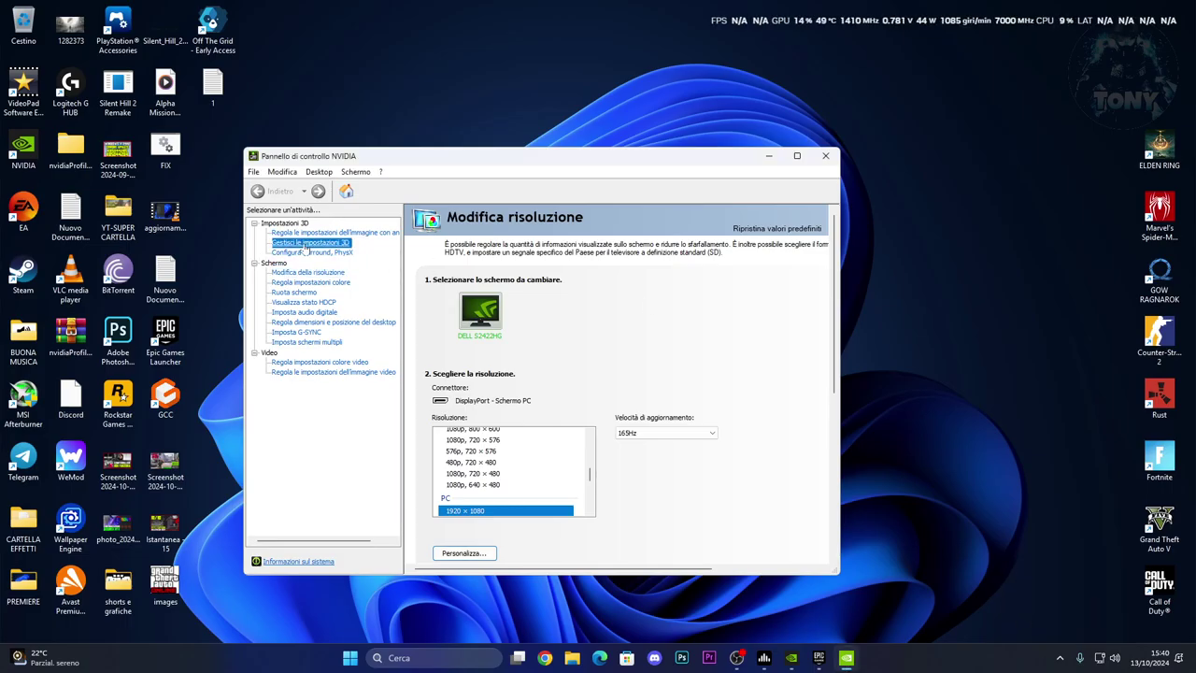
click(548, 296)
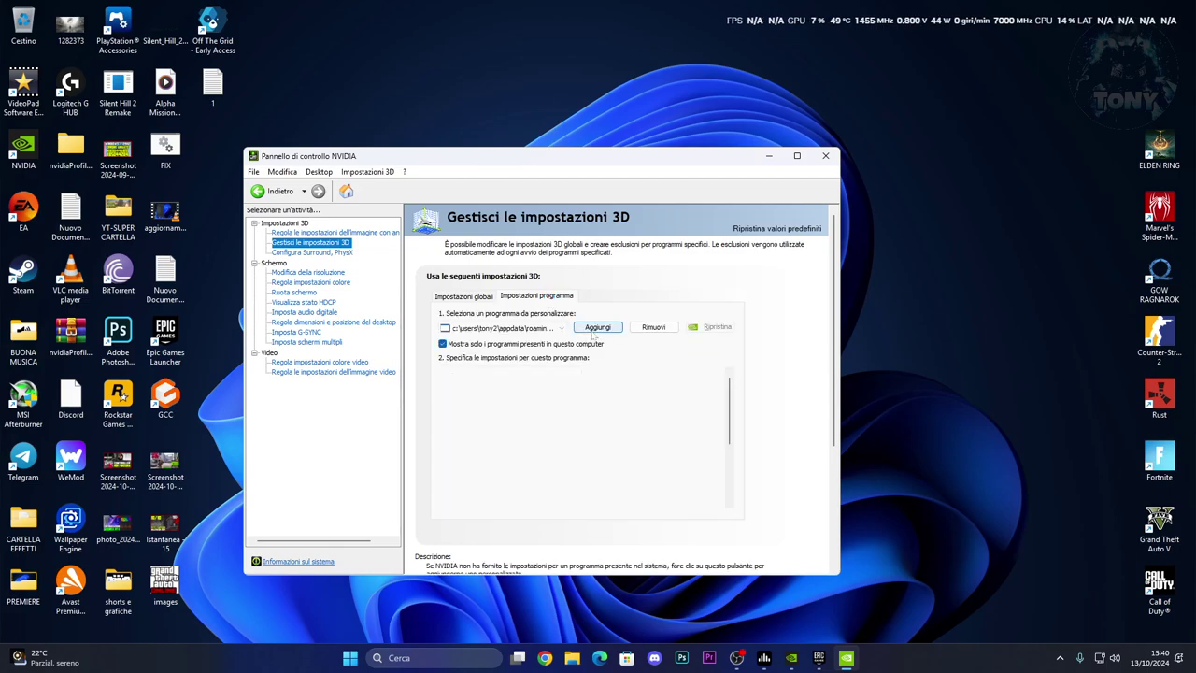
click(591, 331)
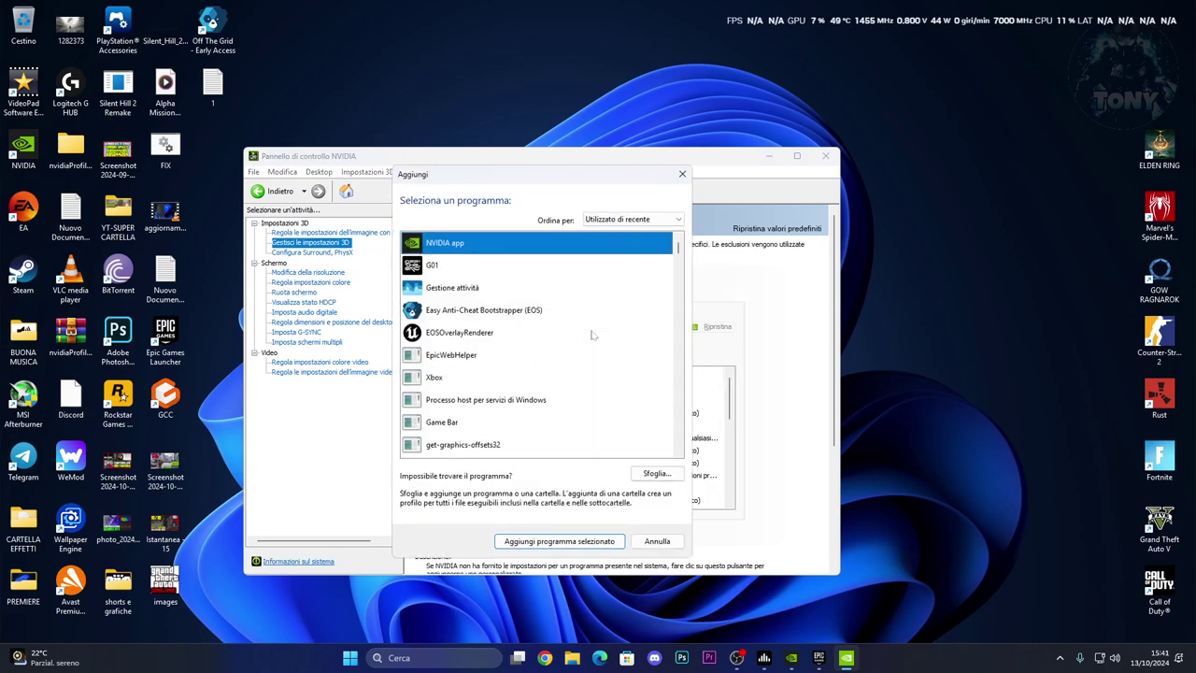
click(666, 479)
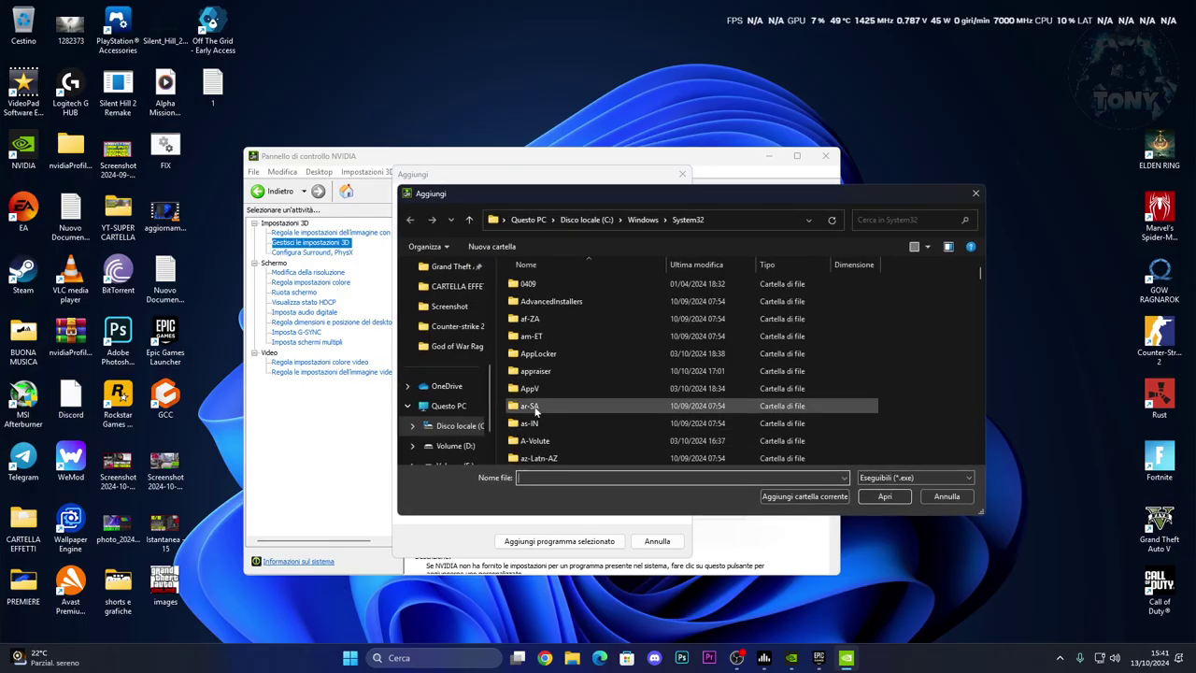
click(449, 428)
click(455, 446)
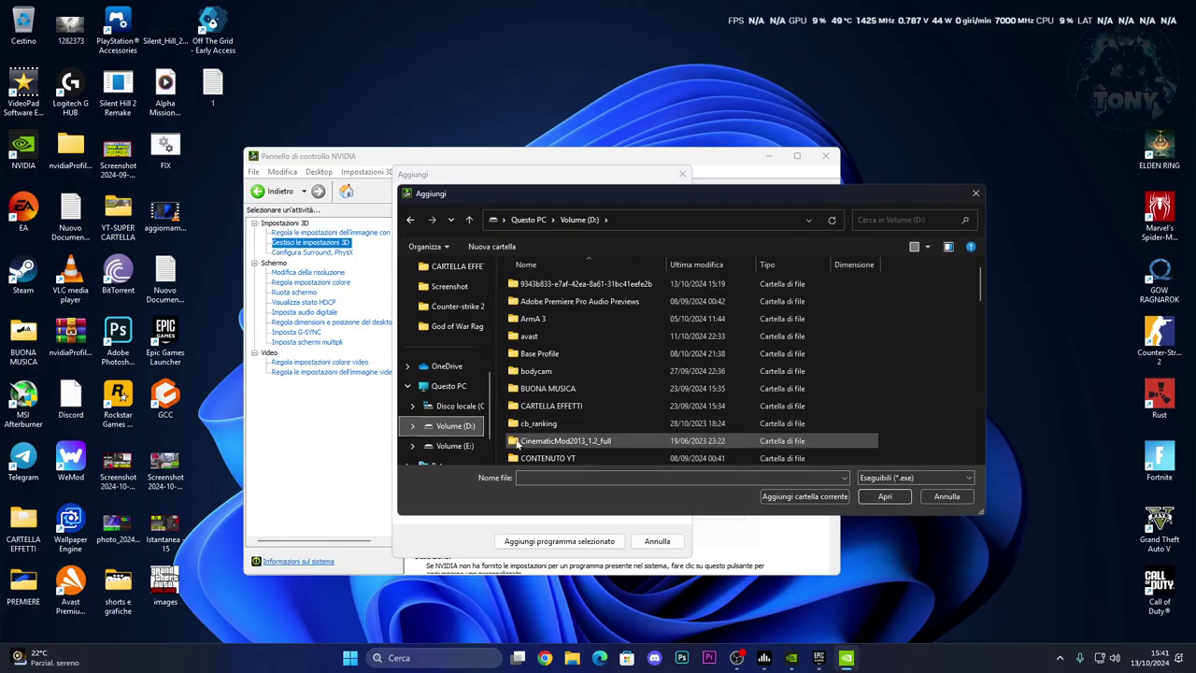
scroll(649, 381, down, 5)
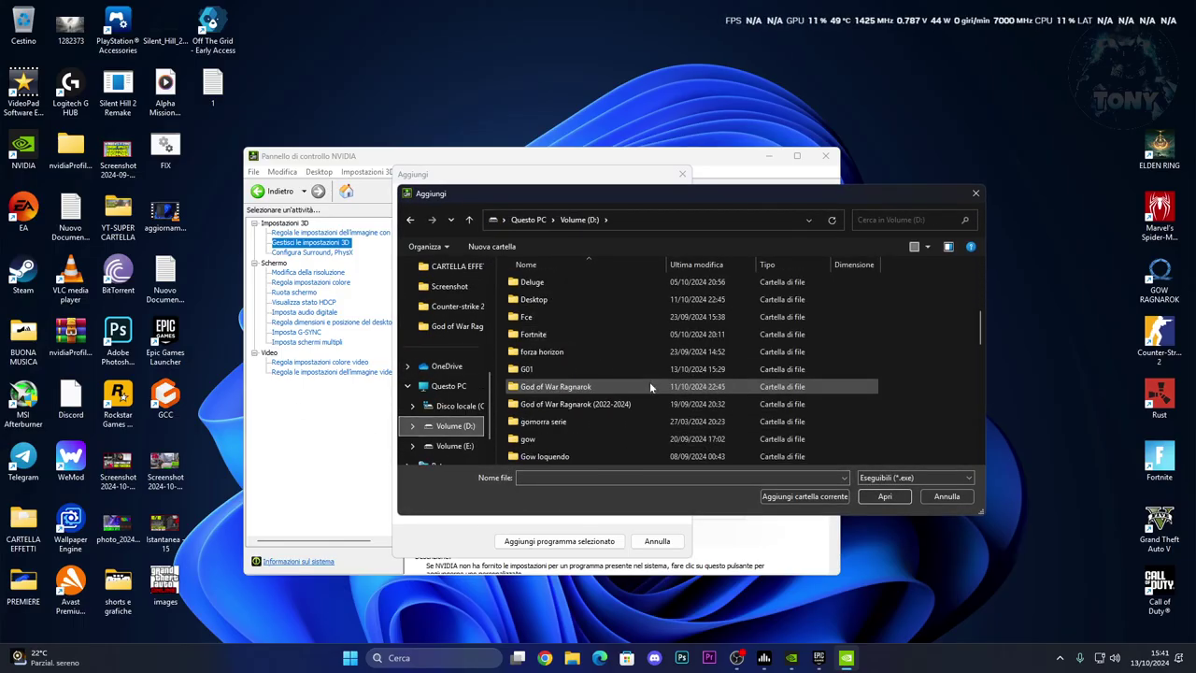
double_click(571, 370)
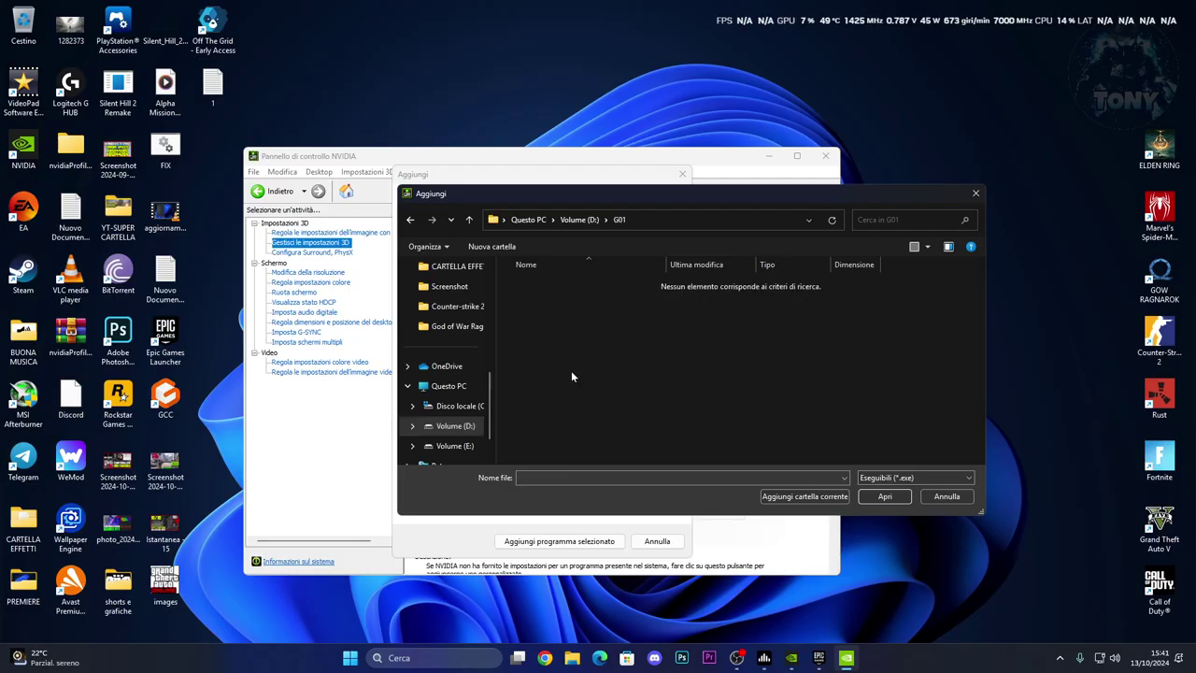
click(410, 219)
drag(653, 196, 715, 163)
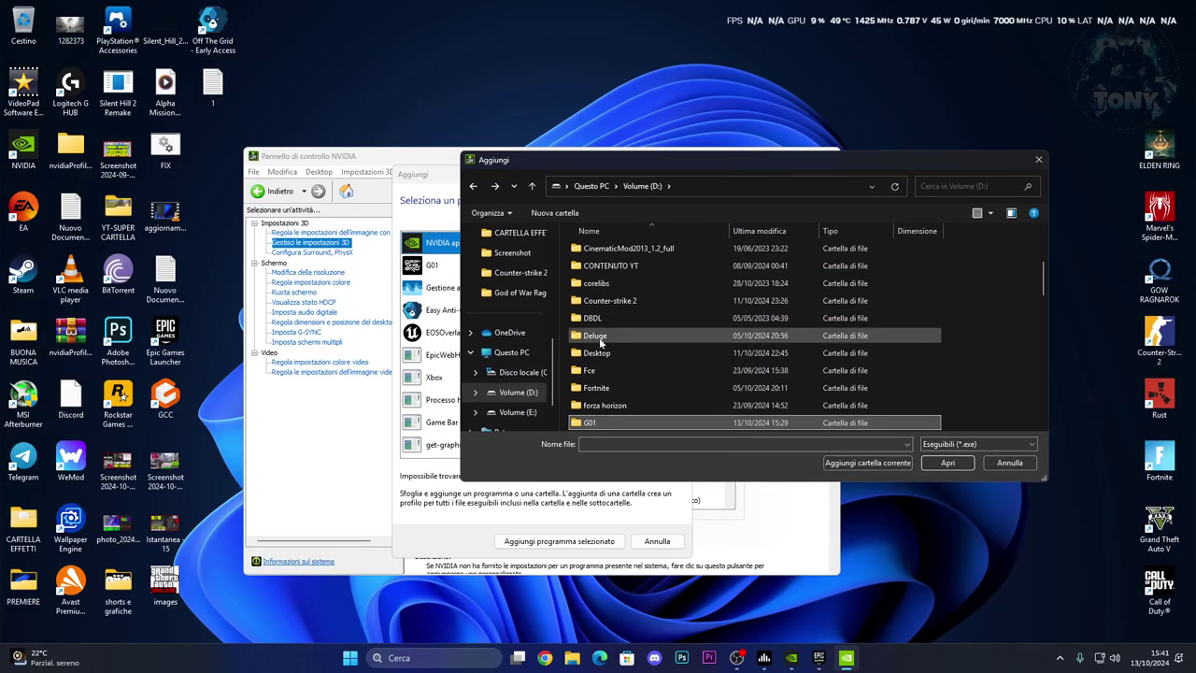
scroll(598, 337, down, 3)
click(512, 393)
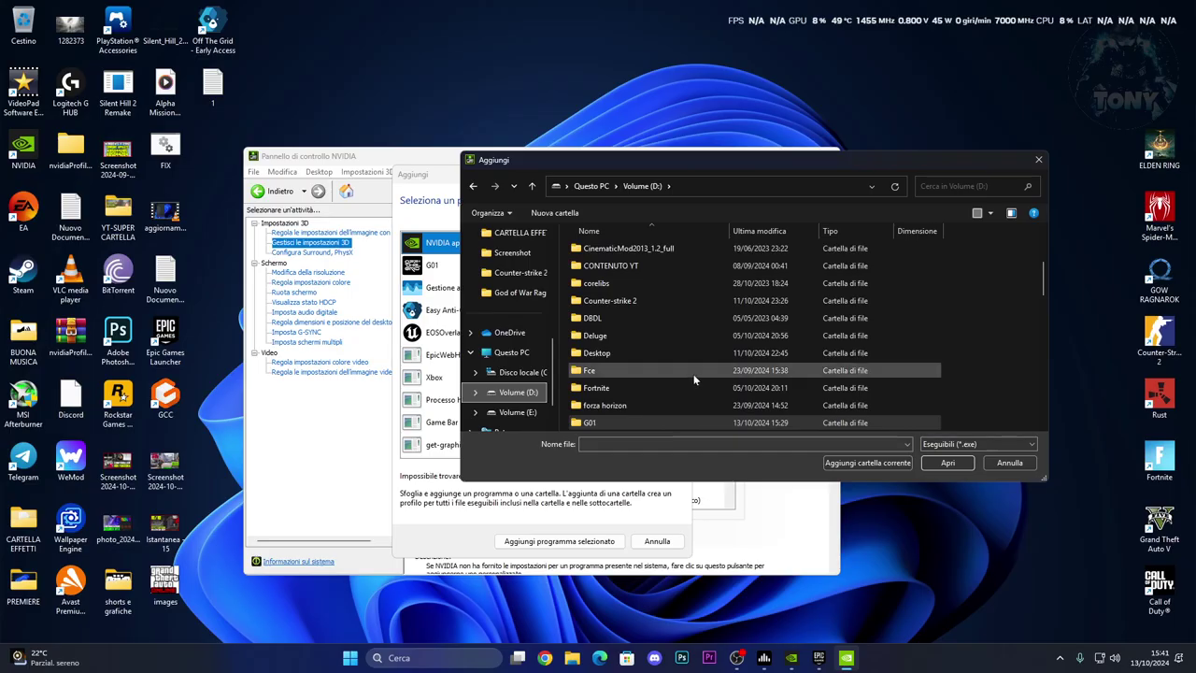
Add G01Client-Win64-Shipping from OFF\OffTheGridLRLT8\G01\Binaries\Win64 on Volume (D:) as the program to customise
scroll(653, 368, down, 8)
scroll(645, 370, down, 2)
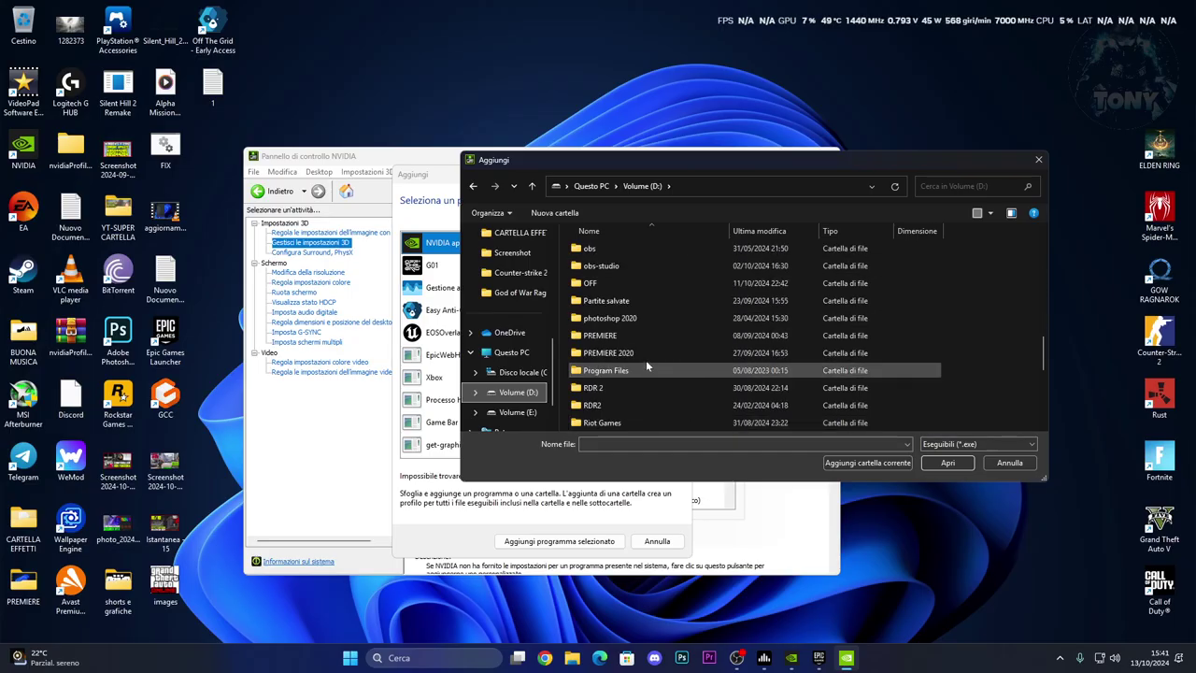
double_click(642, 283)
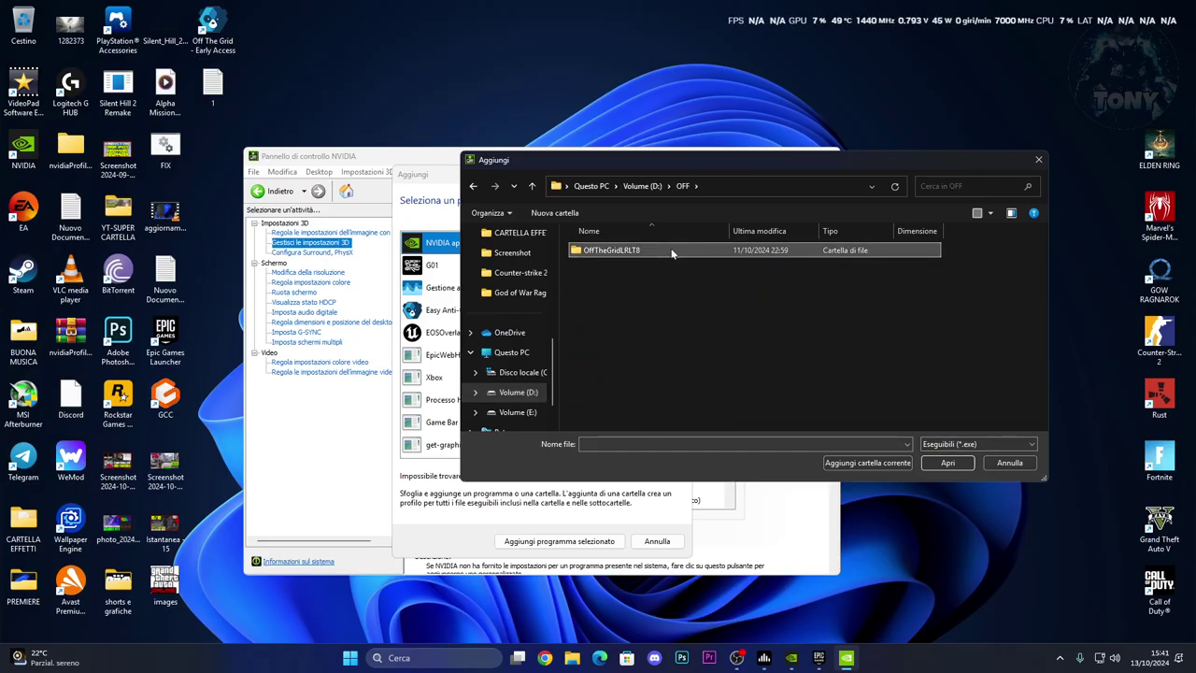
double_click(665, 252)
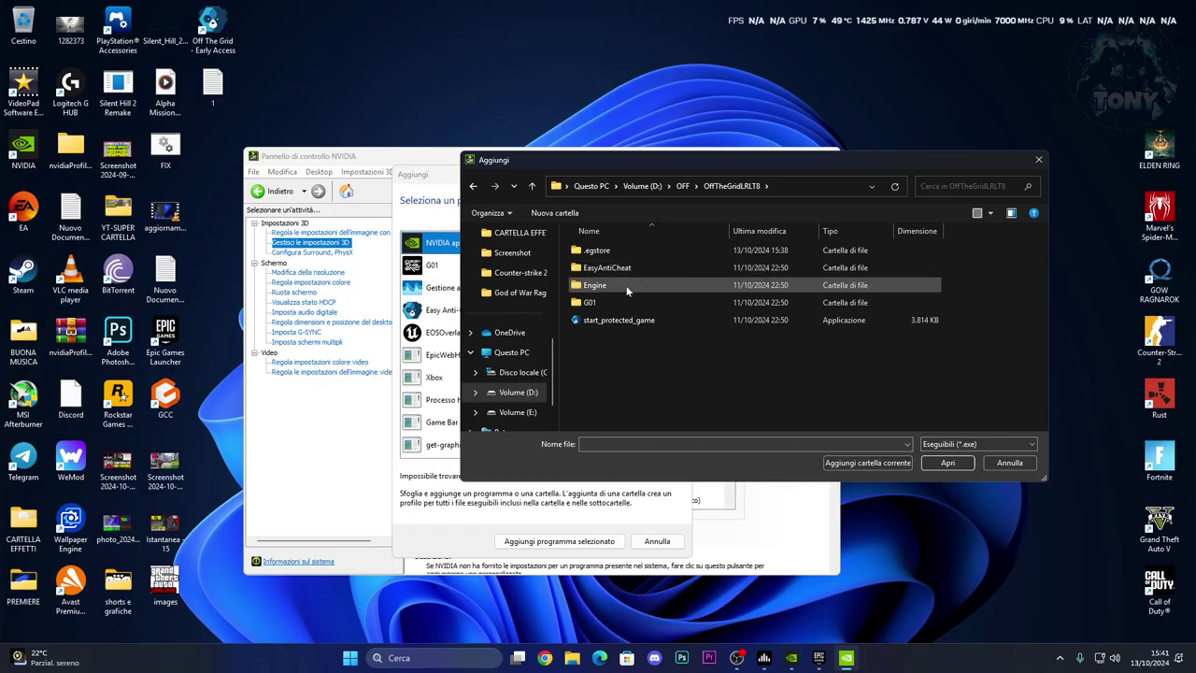
double_click(603, 303)
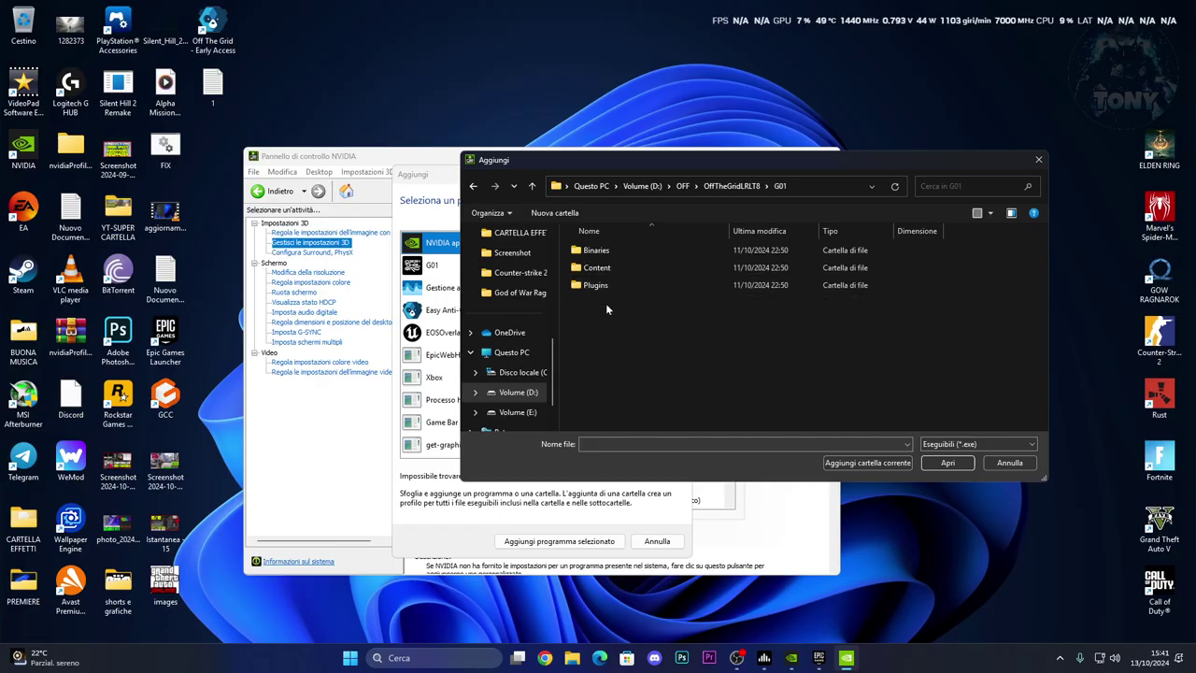
double_click(622, 252)
double_click(649, 252)
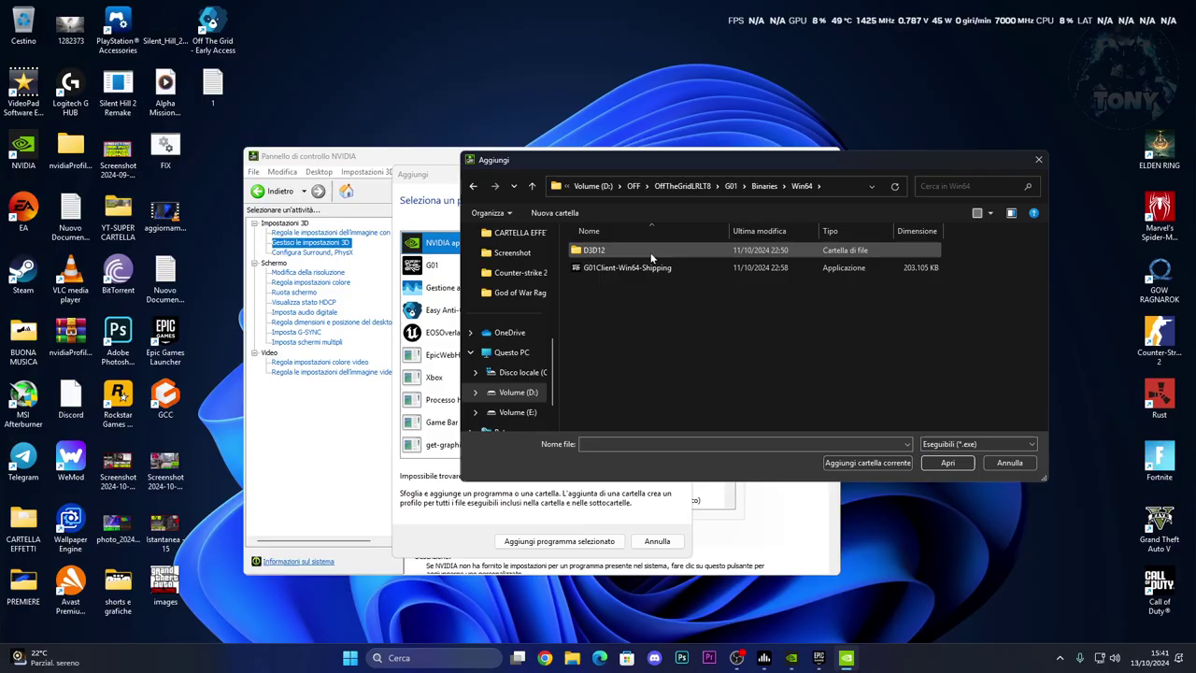
click(644, 269)
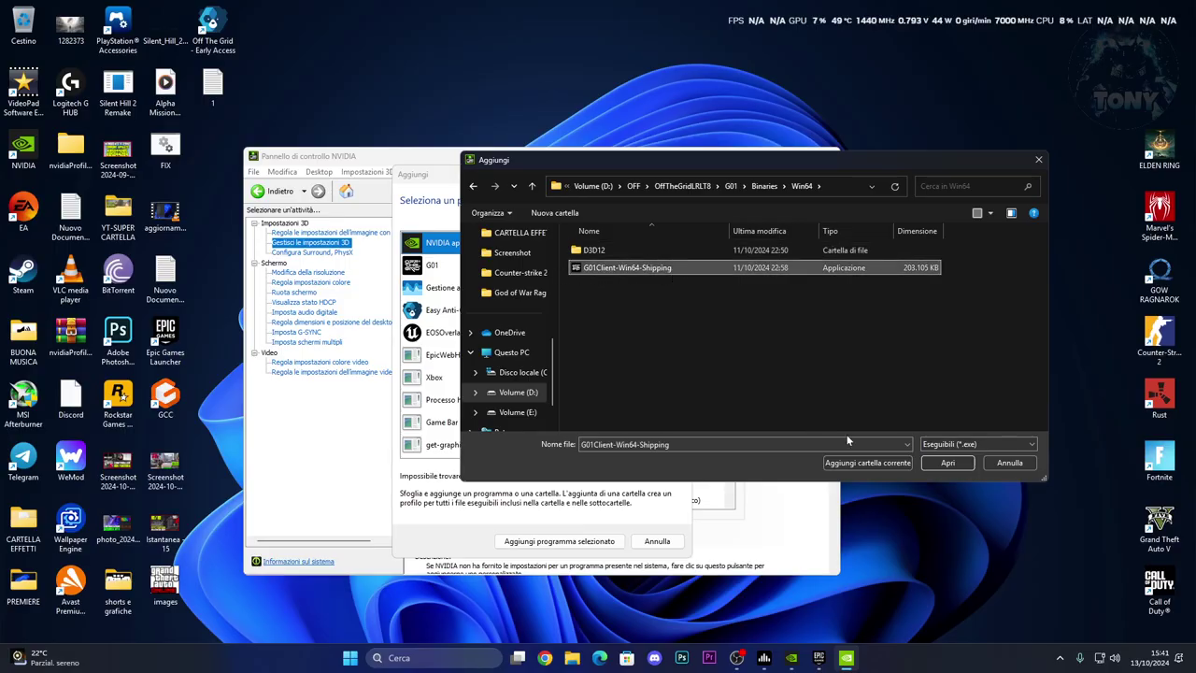
click(947, 463)
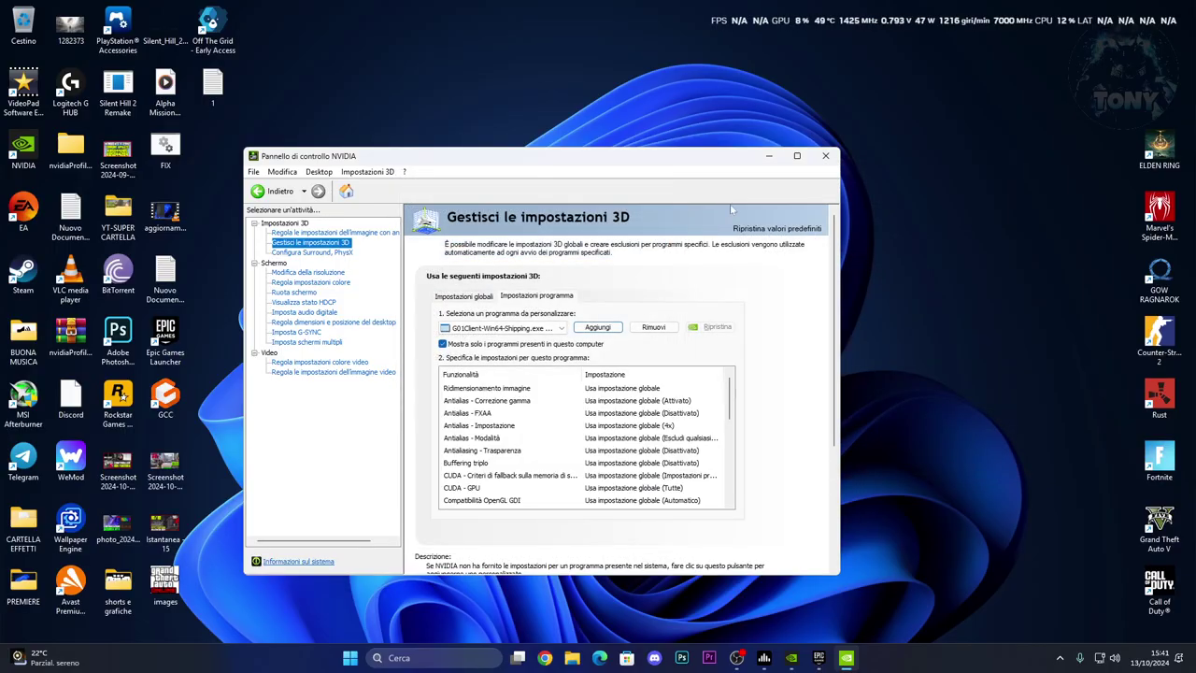
Set image scaling (Ridimensionamento immagine) to Disattivato for the G01Client-Win64-Shipping program
drag(576, 152, 739, 108)
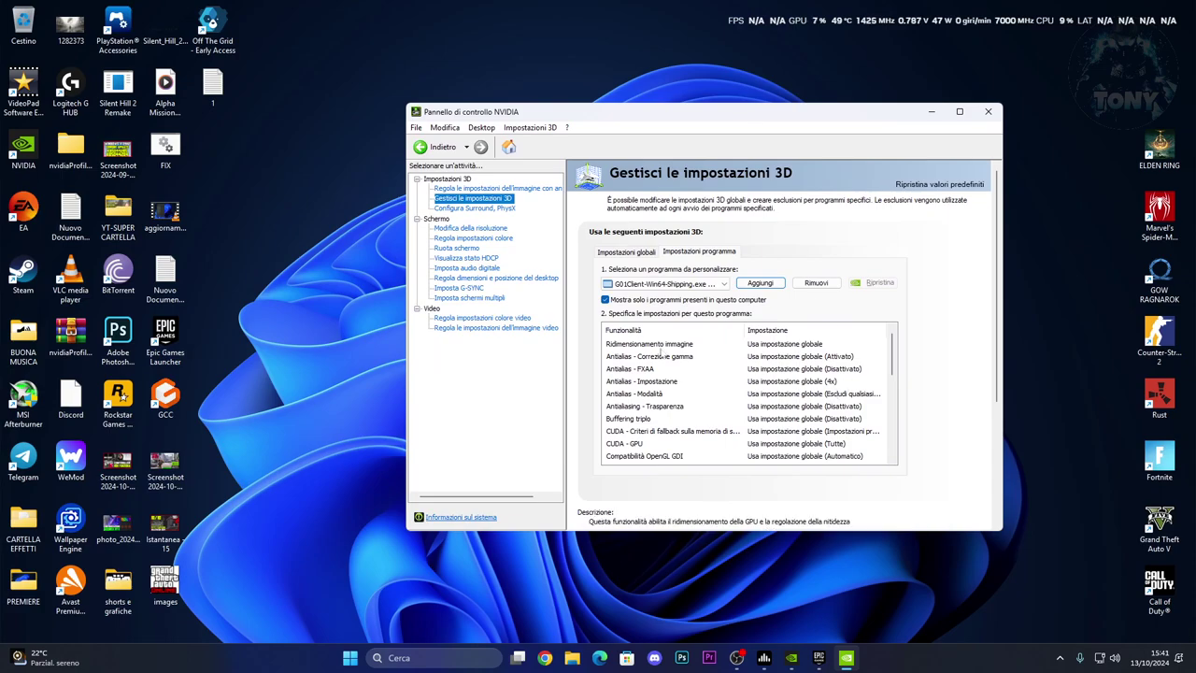
click(649, 344)
click(809, 343)
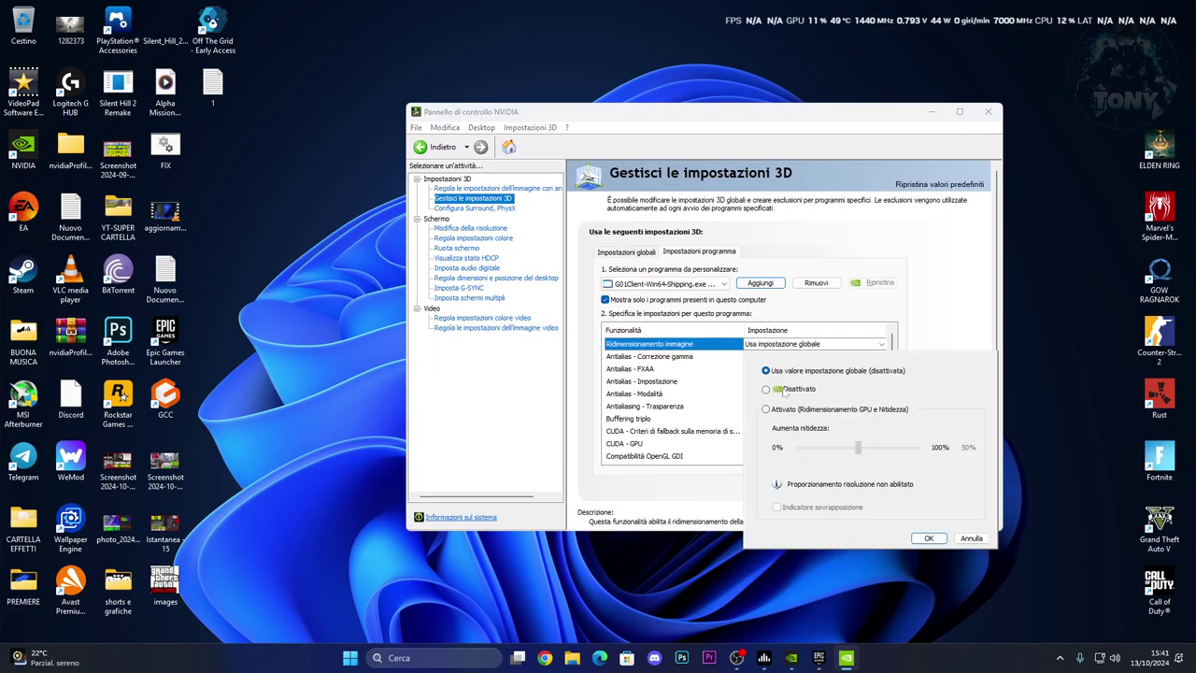
click(929, 538)
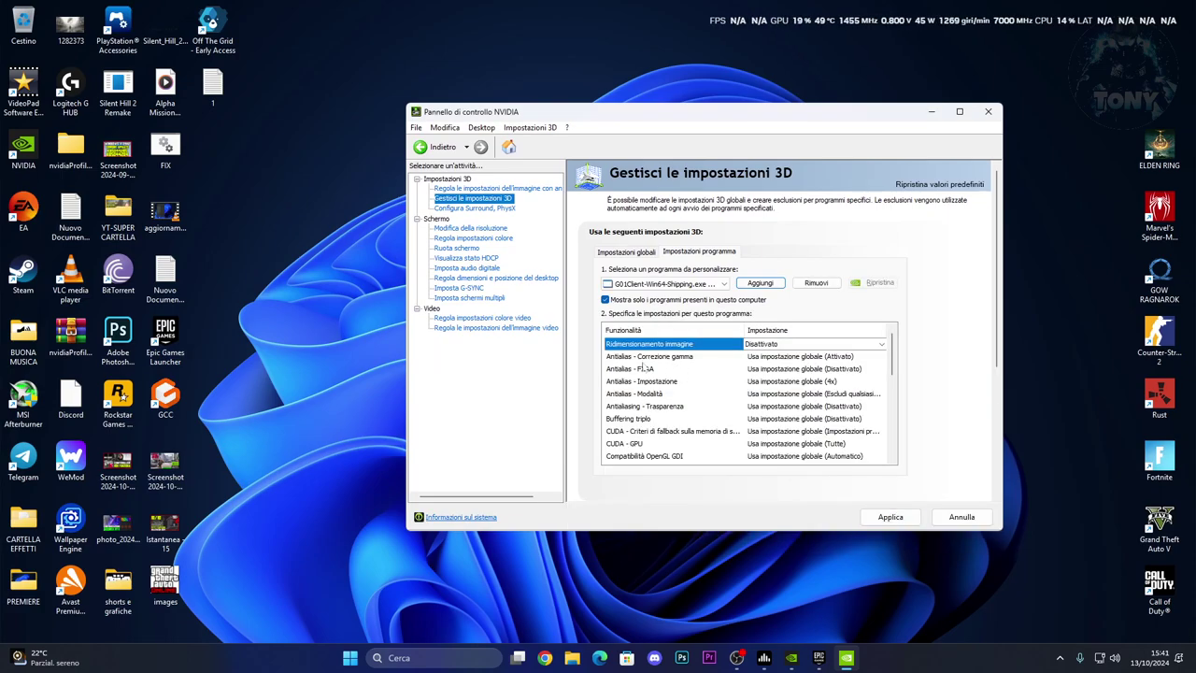
Set anisotropic filtering (Filtro anisotropico) to 2x and texture filtering quality (Filtro struttura - Qualità) to Prestazioni elevate
scroll(671, 416, down, 1)
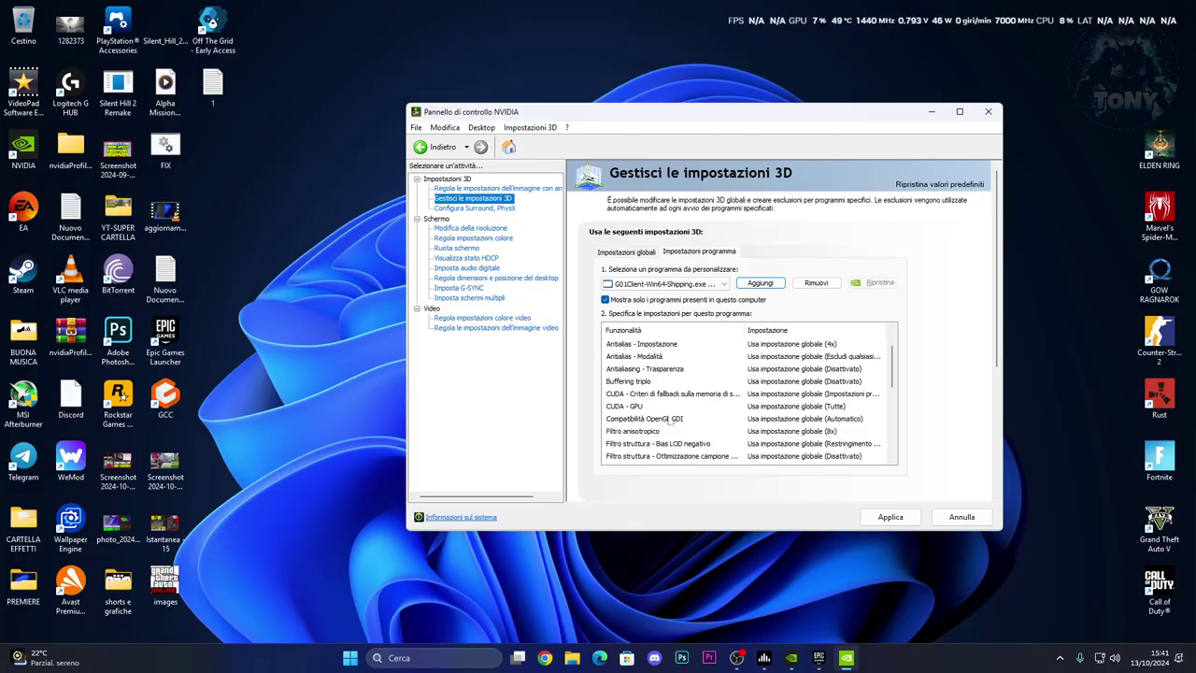
click(645, 430)
click(803, 431)
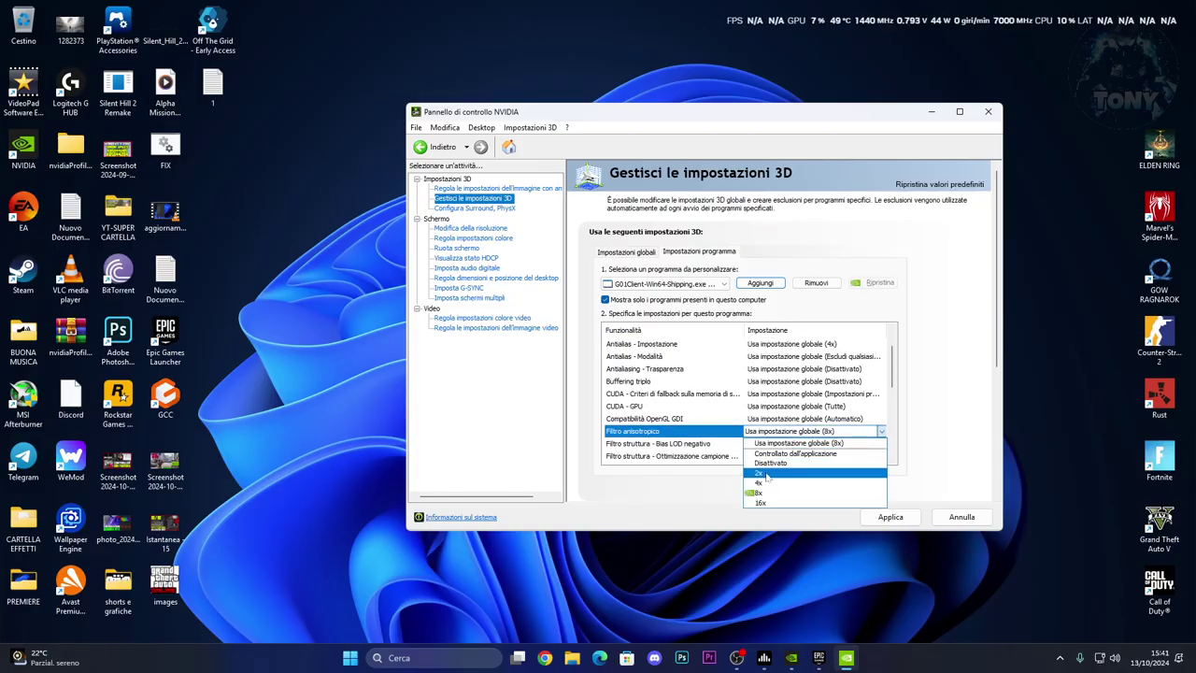
click(766, 475)
scroll(894, 397, down, 3)
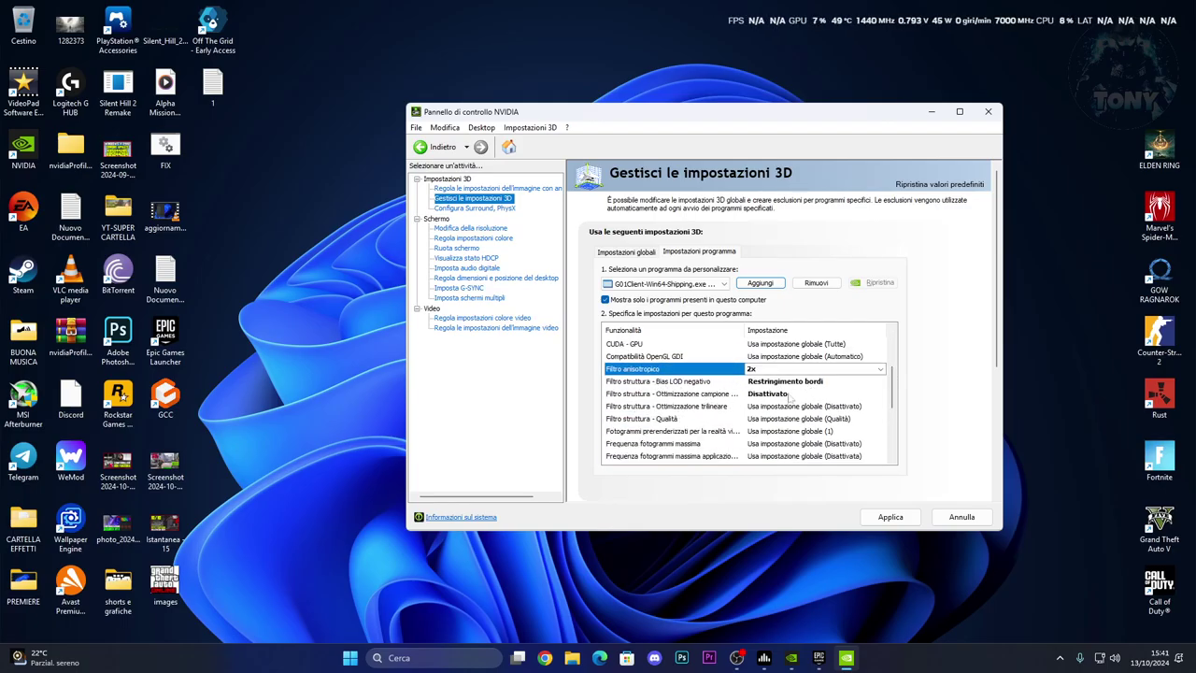
click(800, 419)
click(785, 470)
scroll(892, 400, down, 3)
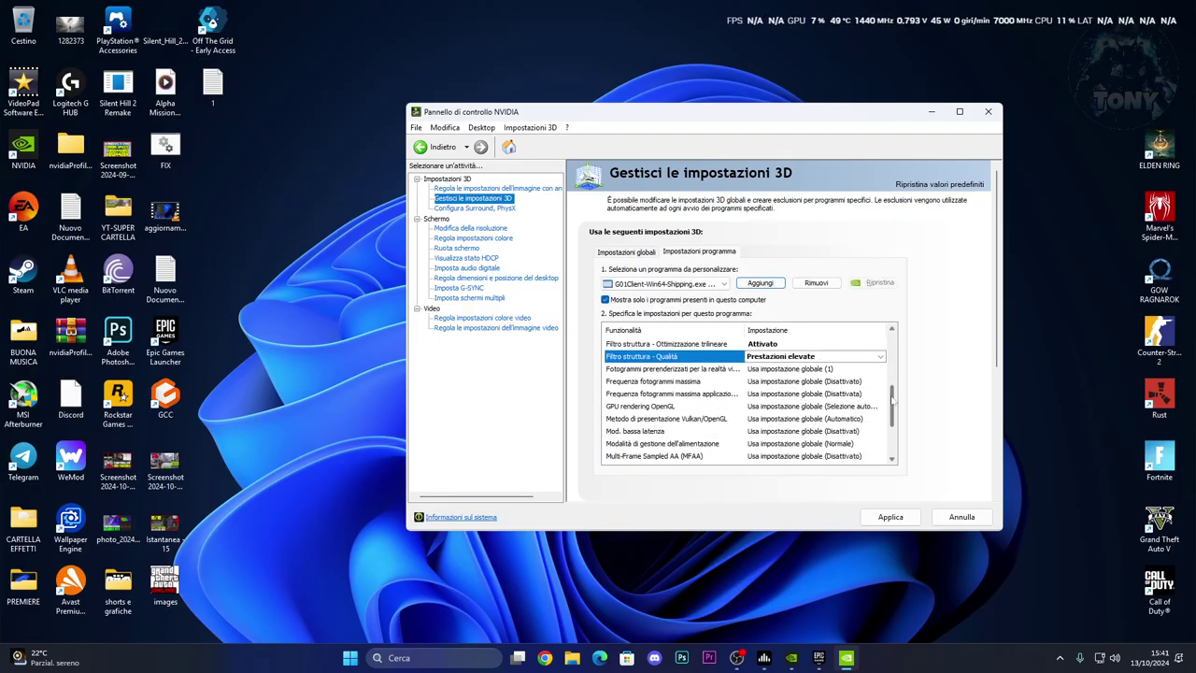
Set the maximum frame rate (Frequenza fotogrammi massima) to 1000 FPS for the program
click(782, 384)
click(766, 446)
click(929, 510)
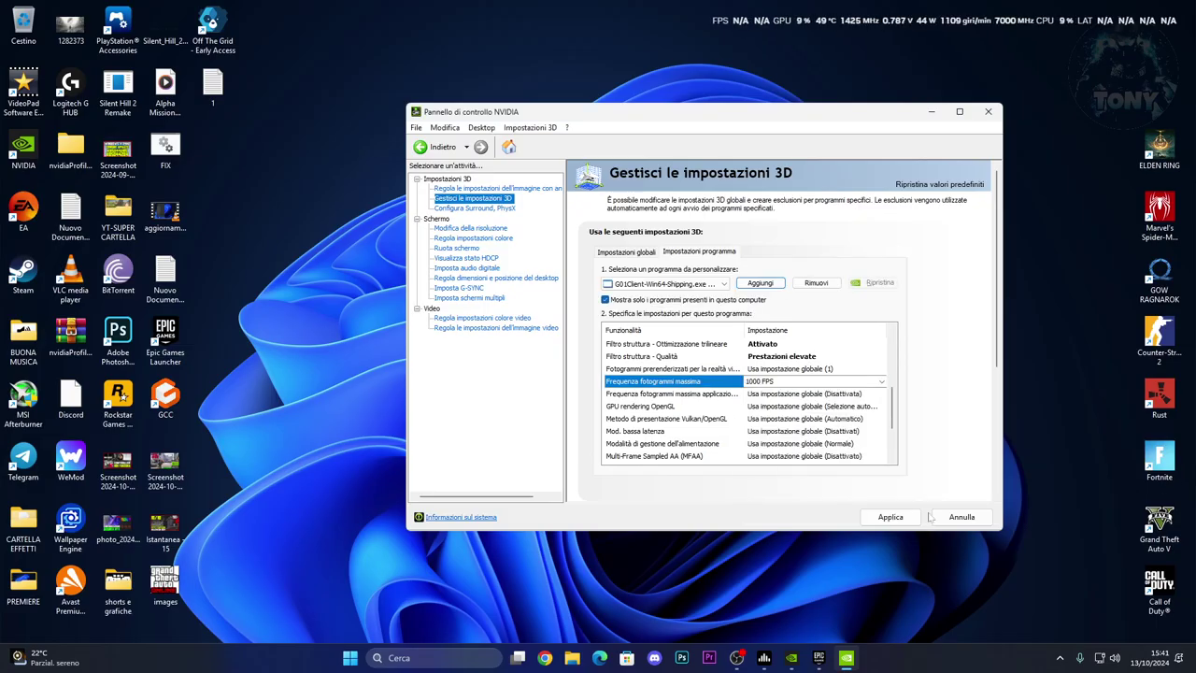
Set the OpenGL rendering GPU (GPU rendering OpenGL) to NVIDIA GeForce RTX 3070
scroll(895, 400, down, 1)
scroll(895, 400, down, 1)
key(Down)
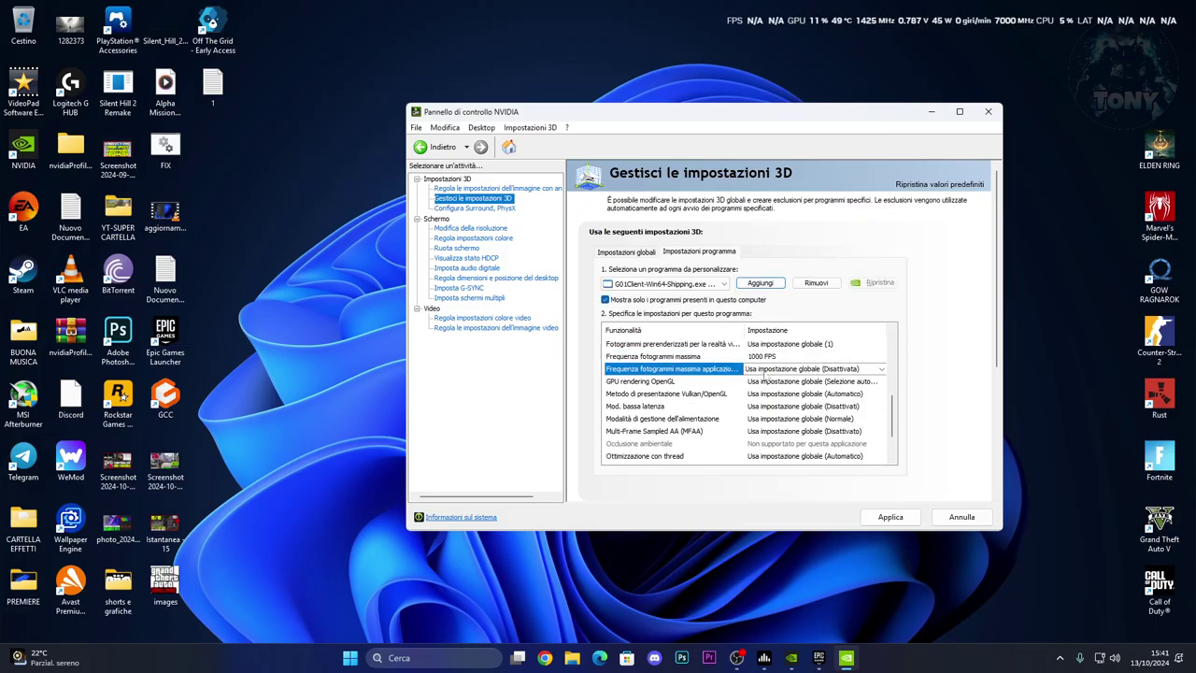
scroll(888, 416, down, 1)
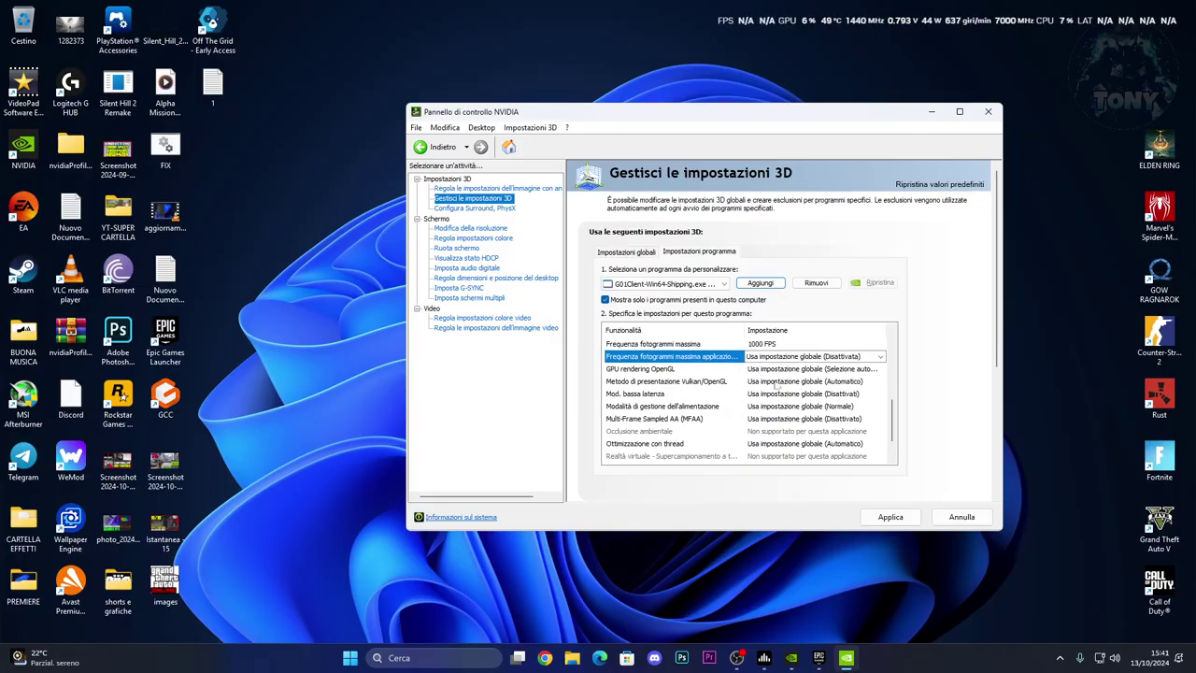
scroll(895, 434, down, 1)
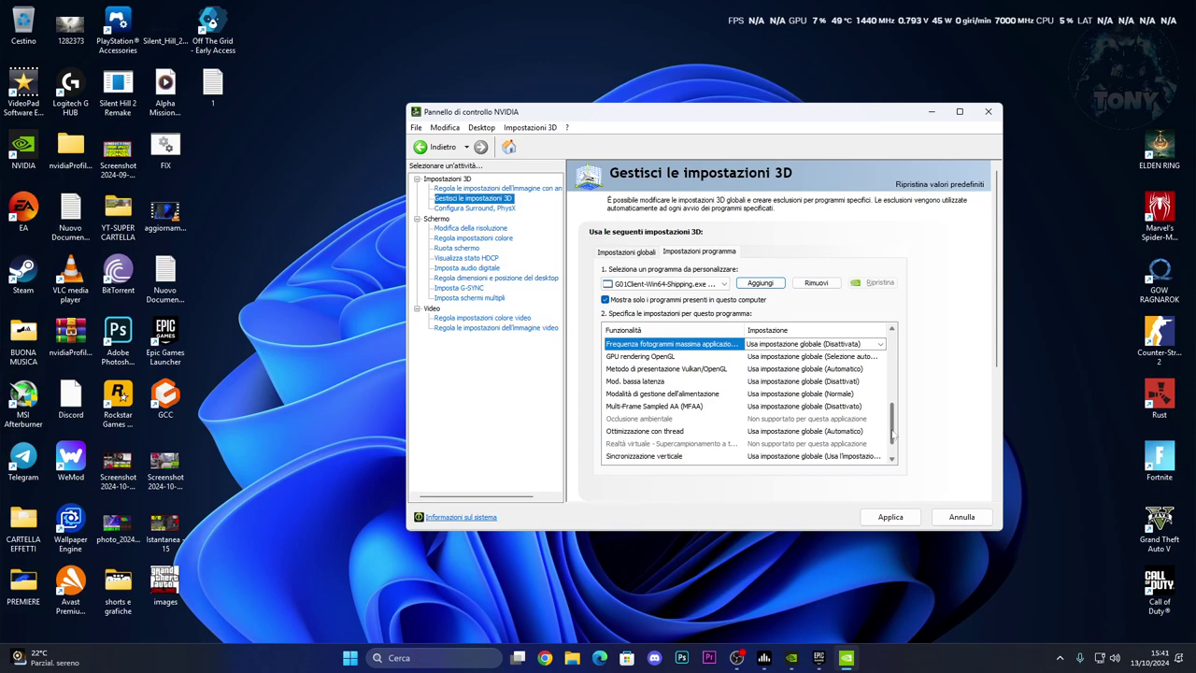
scroll(893, 434, up, 1)
click(680, 370)
click(777, 370)
click(785, 405)
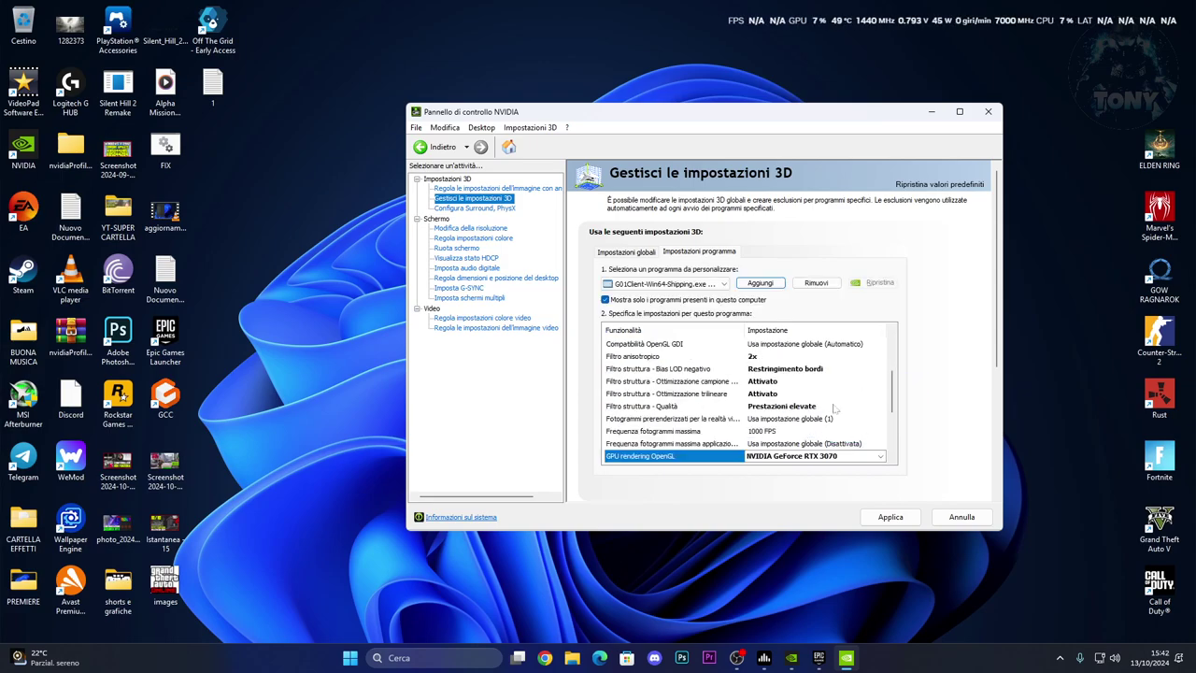
Set the low latency mode (Mod. bassa latenza) to Ultra for the program
scroll(893, 428, down, 3)
scroll(887, 426, down, 1)
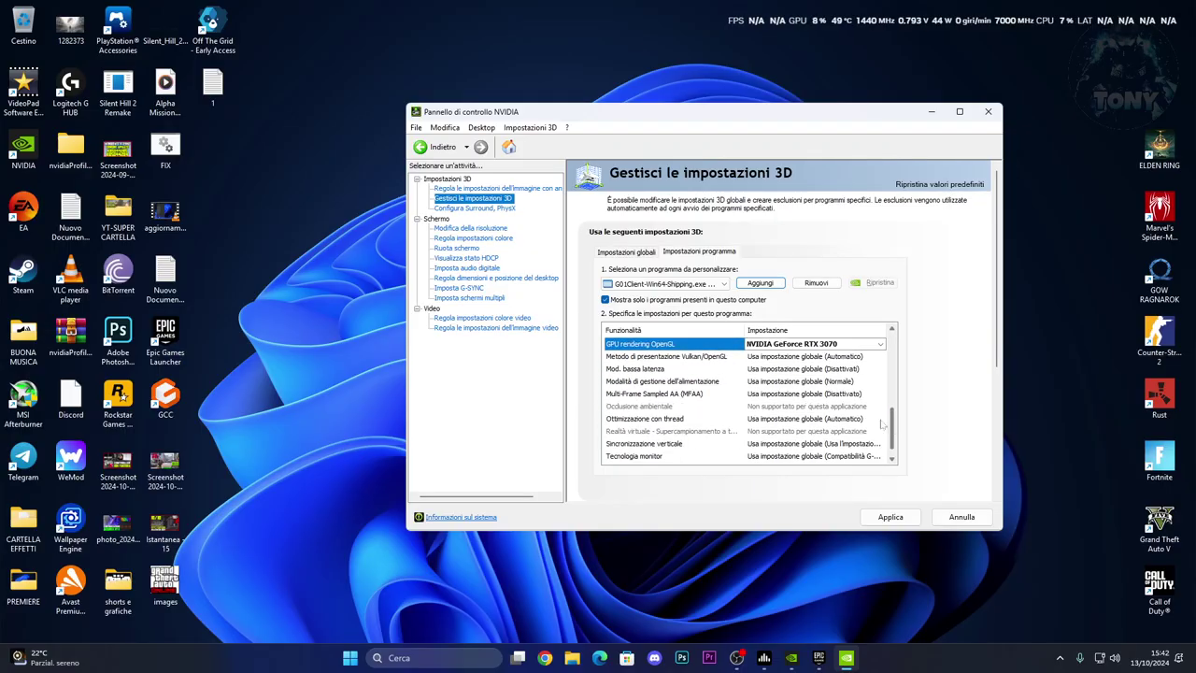
click(647, 370)
click(784, 369)
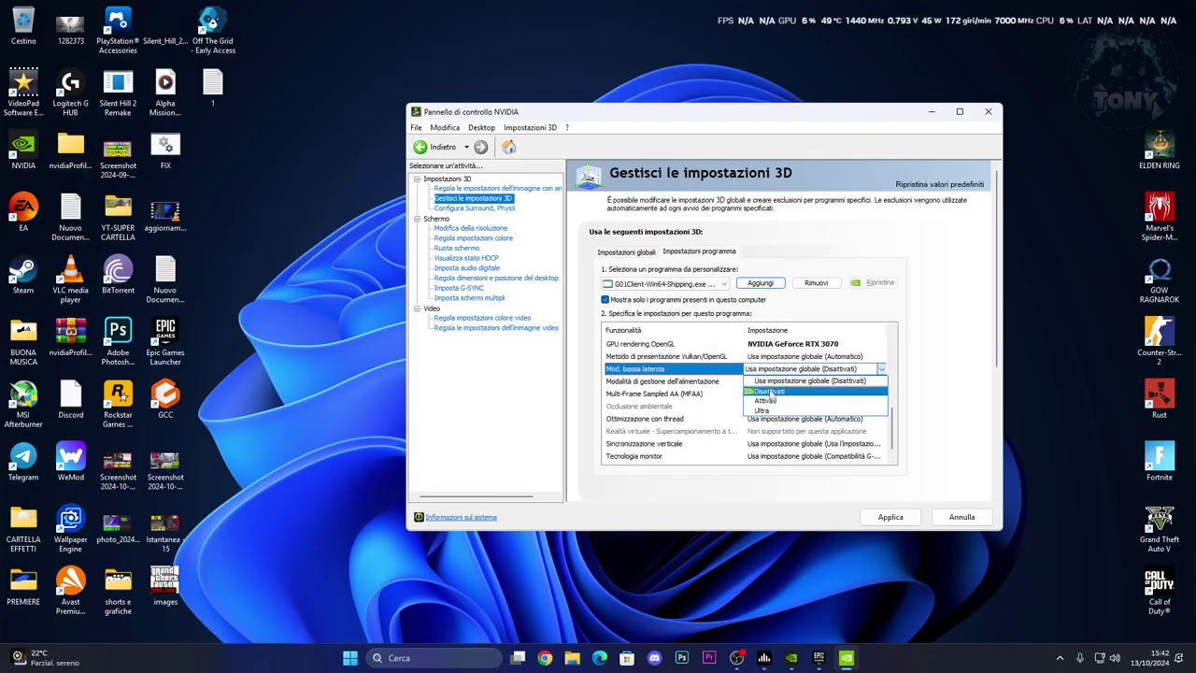
click(762, 410)
Set threaded optimisation (Ottimizzazione con thread) to Automatico and vertical sync (Sincronizzazione verticale) to Disattivato
scroll(890, 430, down, 3)
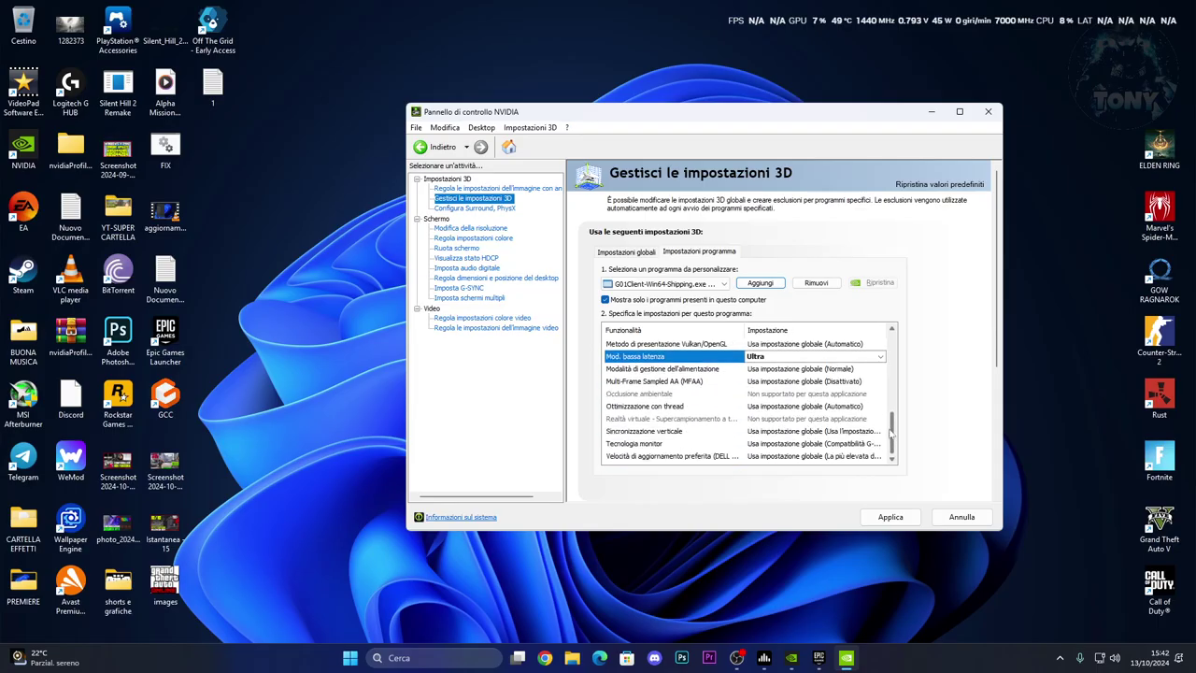
click(658, 394)
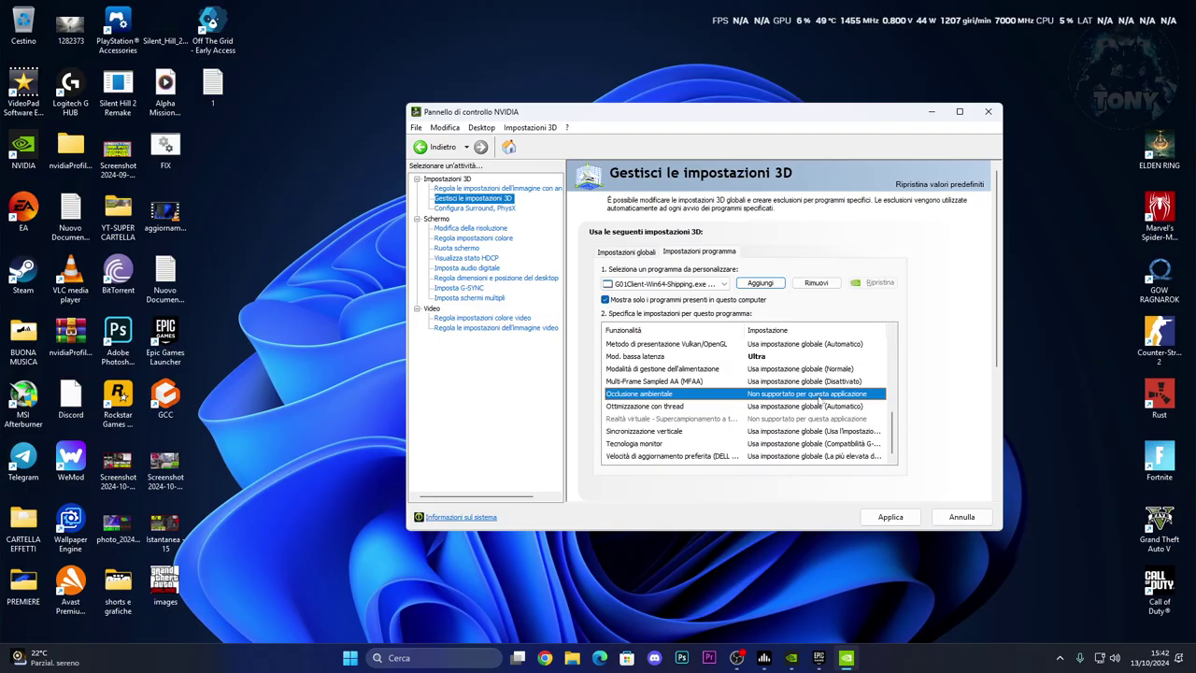
click(648, 407)
click(785, 406)
click(775, 434)
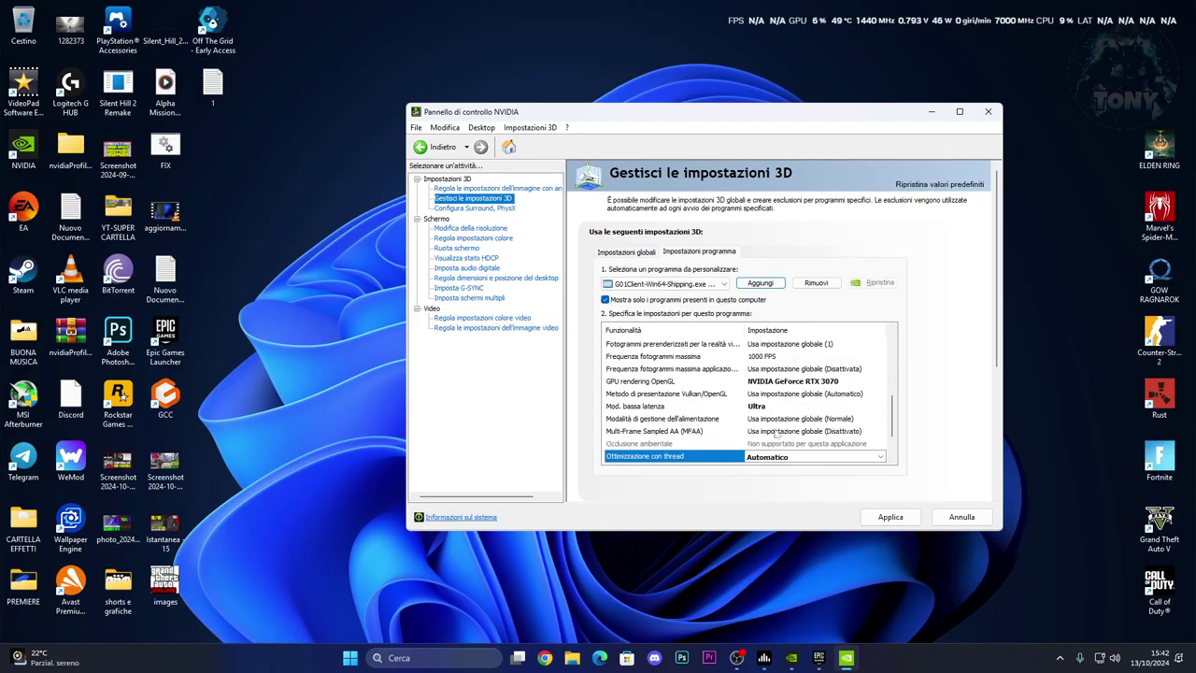
scroll(897, 411, down, 2)
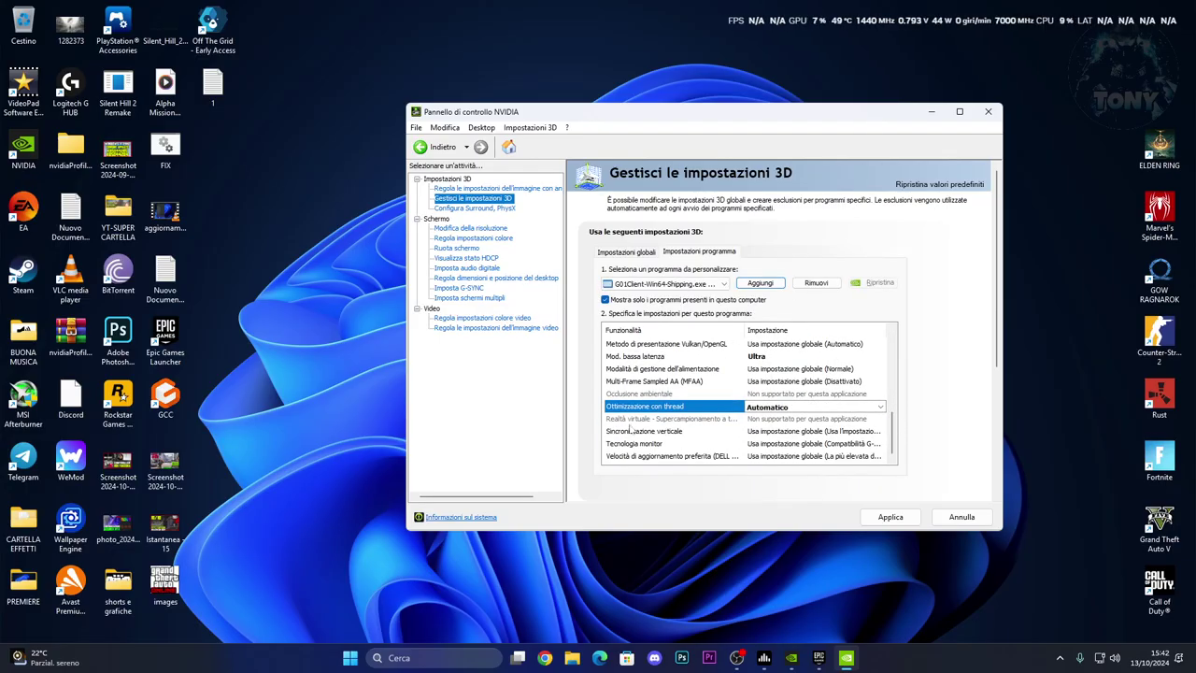
click(750, 433)
click(758, 431)
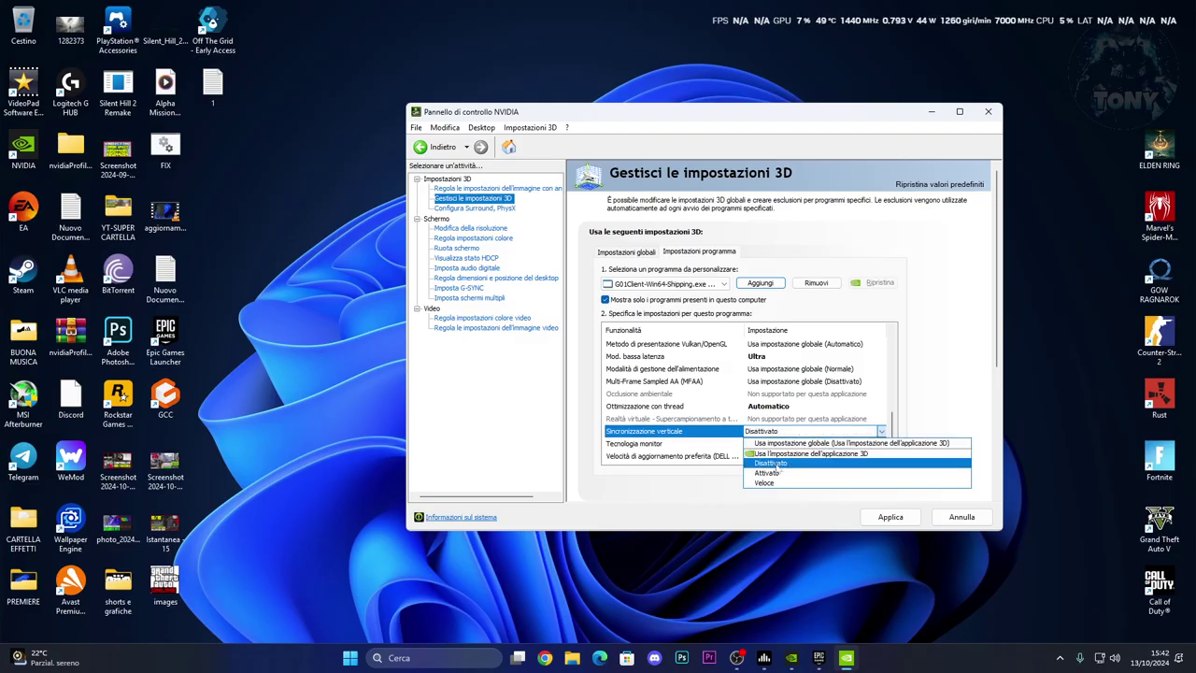
click(776, 464)
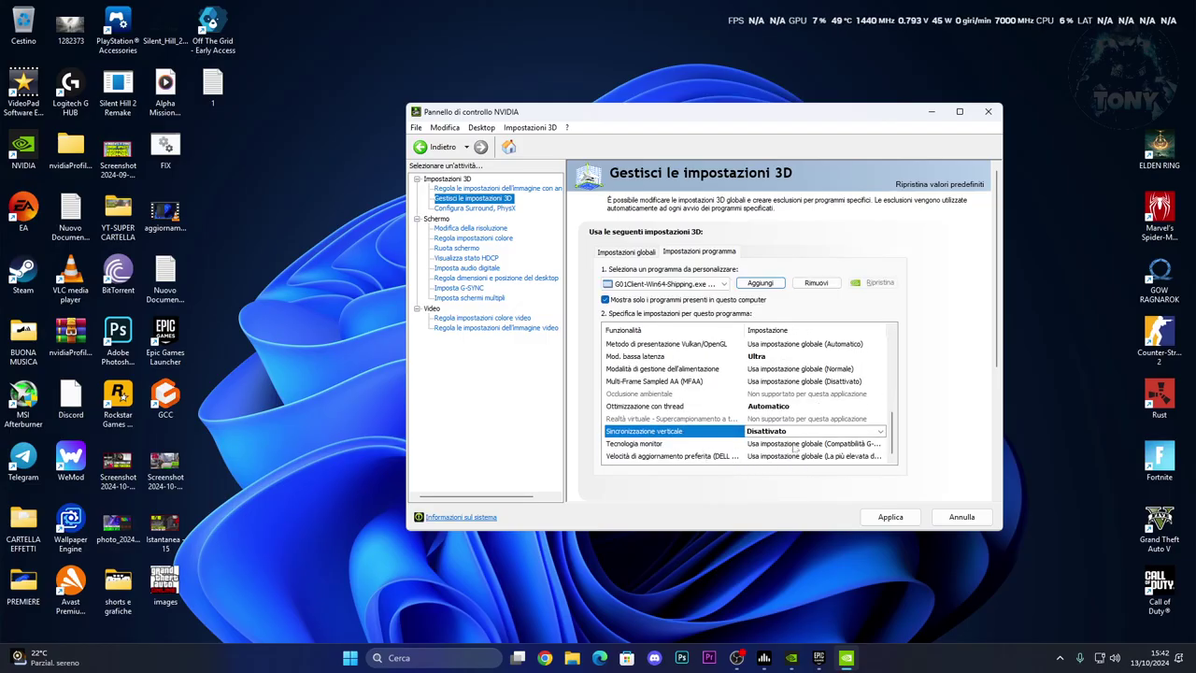
Choose the monitor technology (Tecnologia monitor) and preferred refresh rate options for the program and apply the profile
click(793, 449)
click(780, 472)
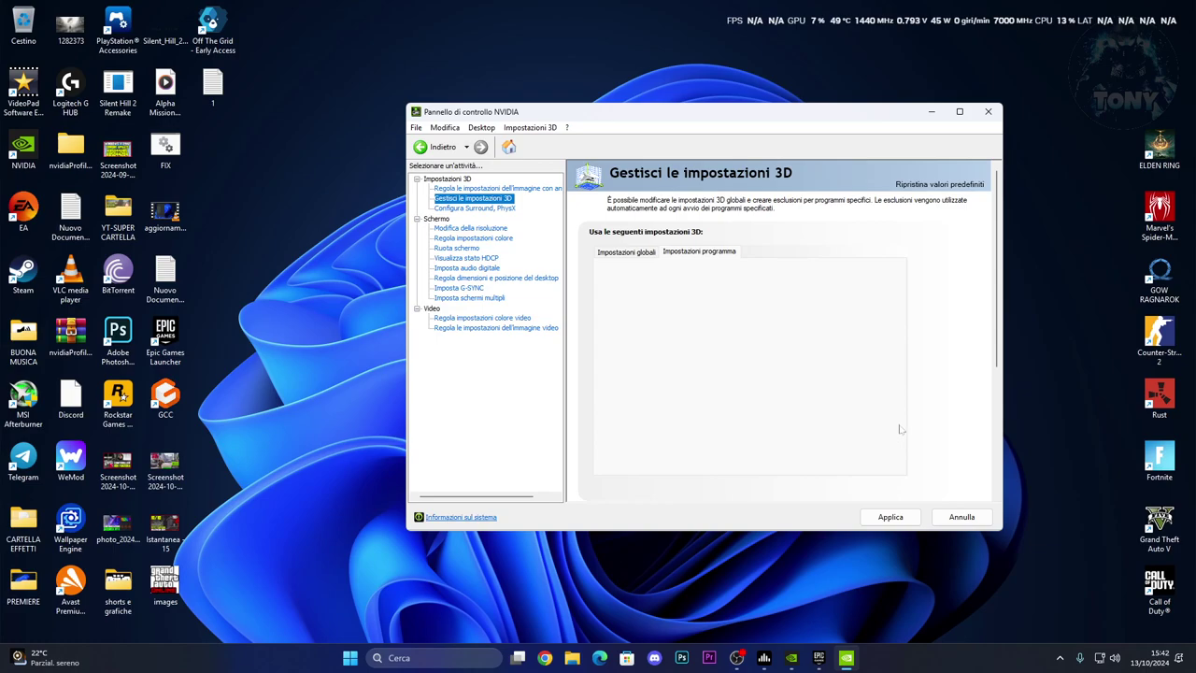
click(775, 461)
click(776, 461)
click(776, 463)
click(776, 462)
click(771, 487)
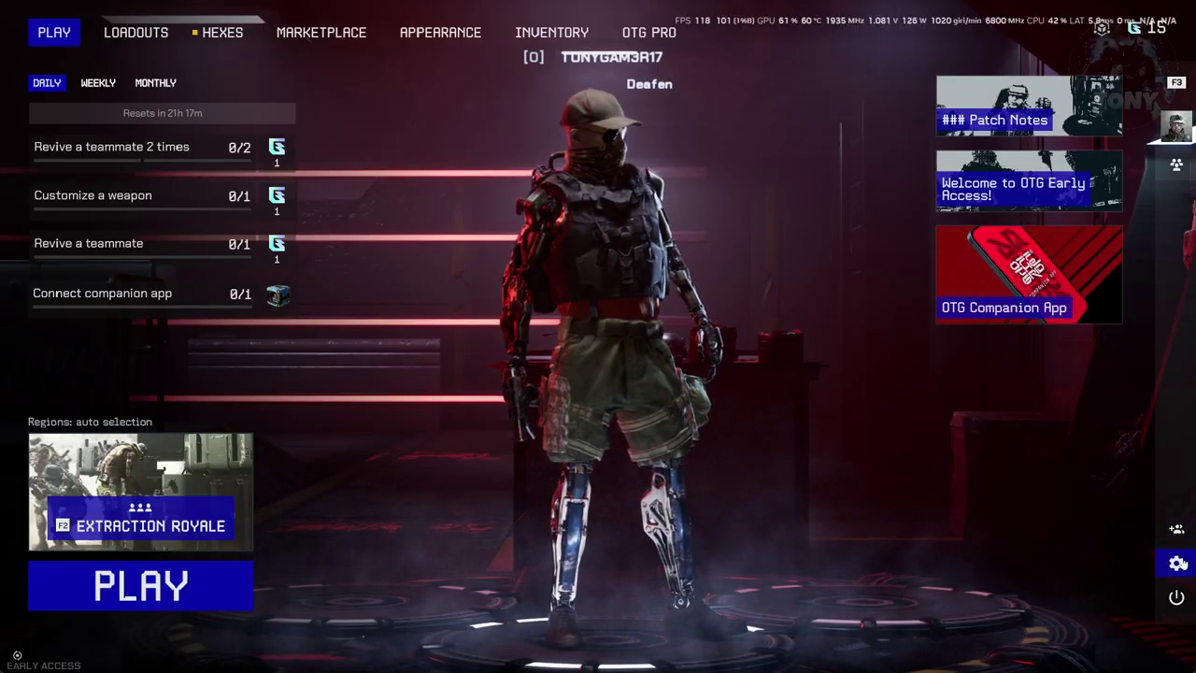
Open the settings in Off The Grid and review the video quality options
click(1175, 566)
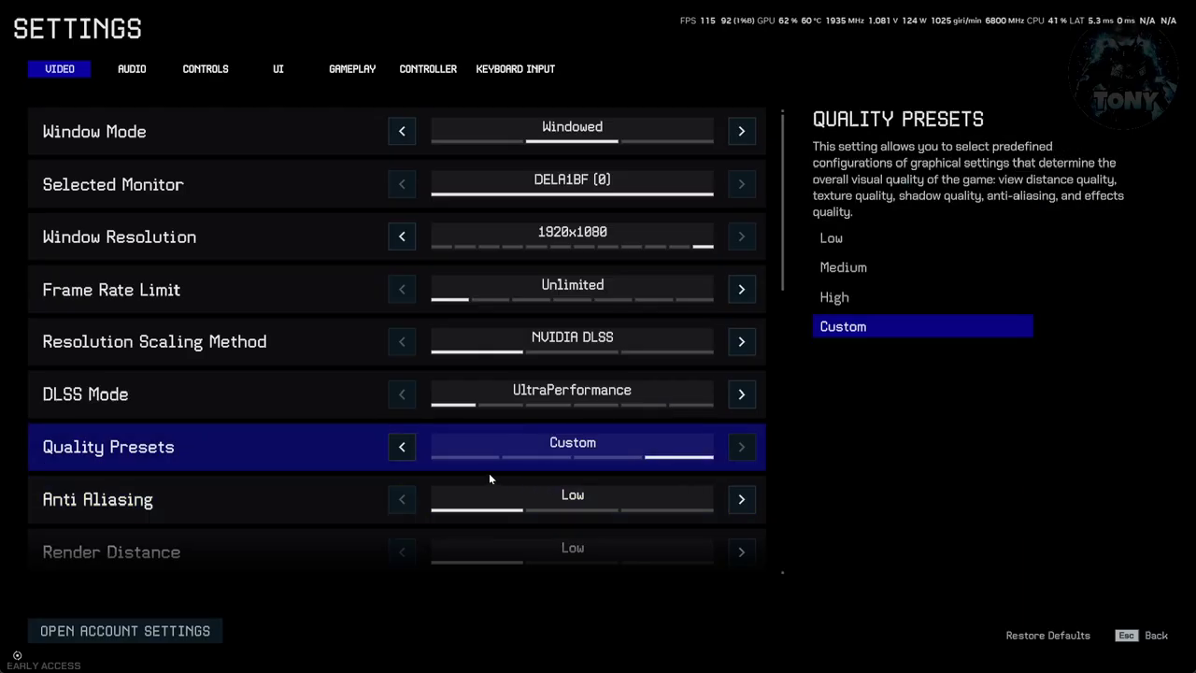
scroll(359, 383, down, 10)
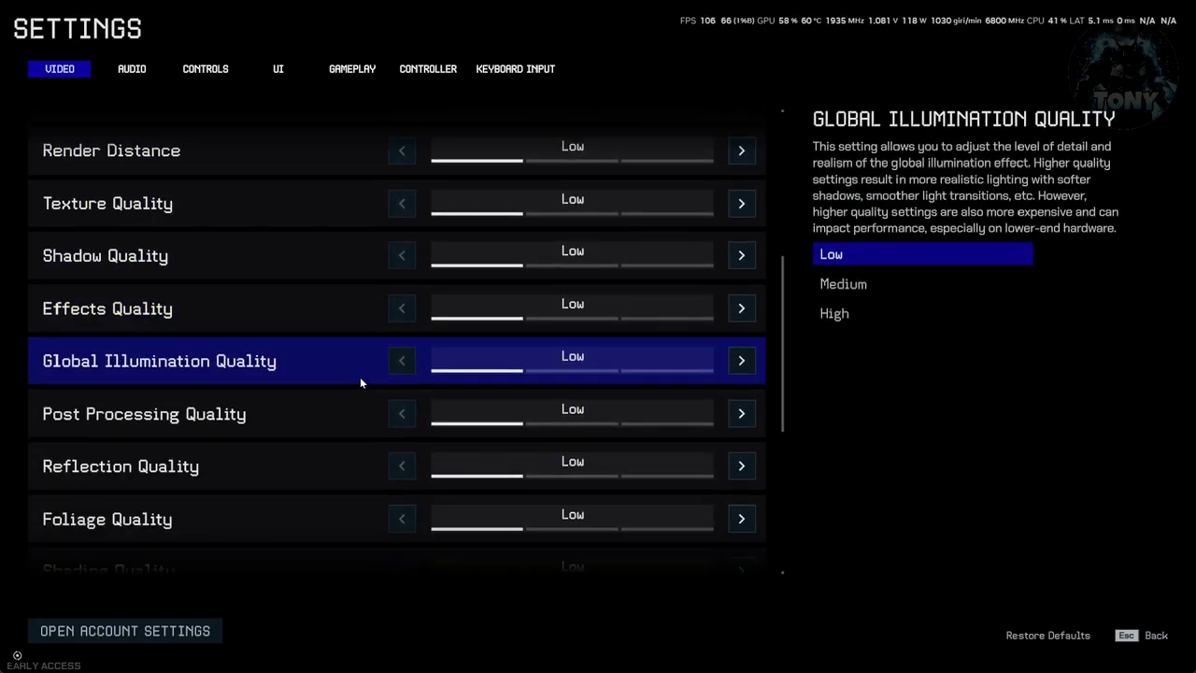
scroll(361, 383, down, 1)
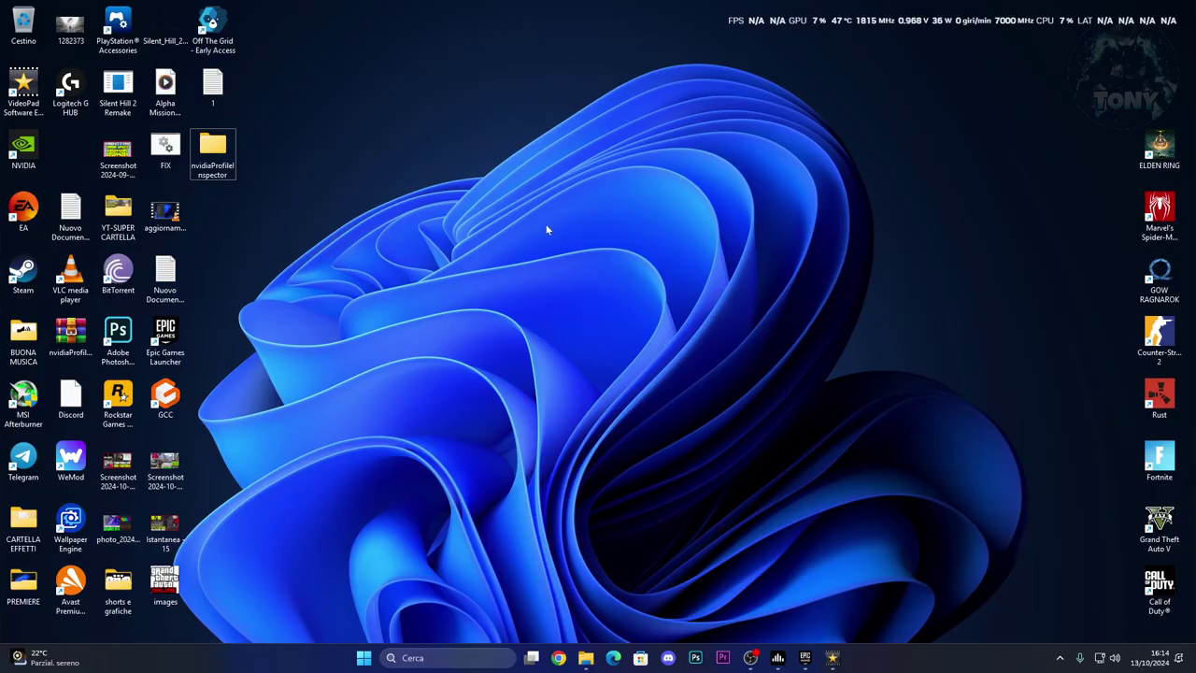
Open the Windows graphics settings (Impostazioni grafica) through a Windows search for "grafica"
key(super+s)
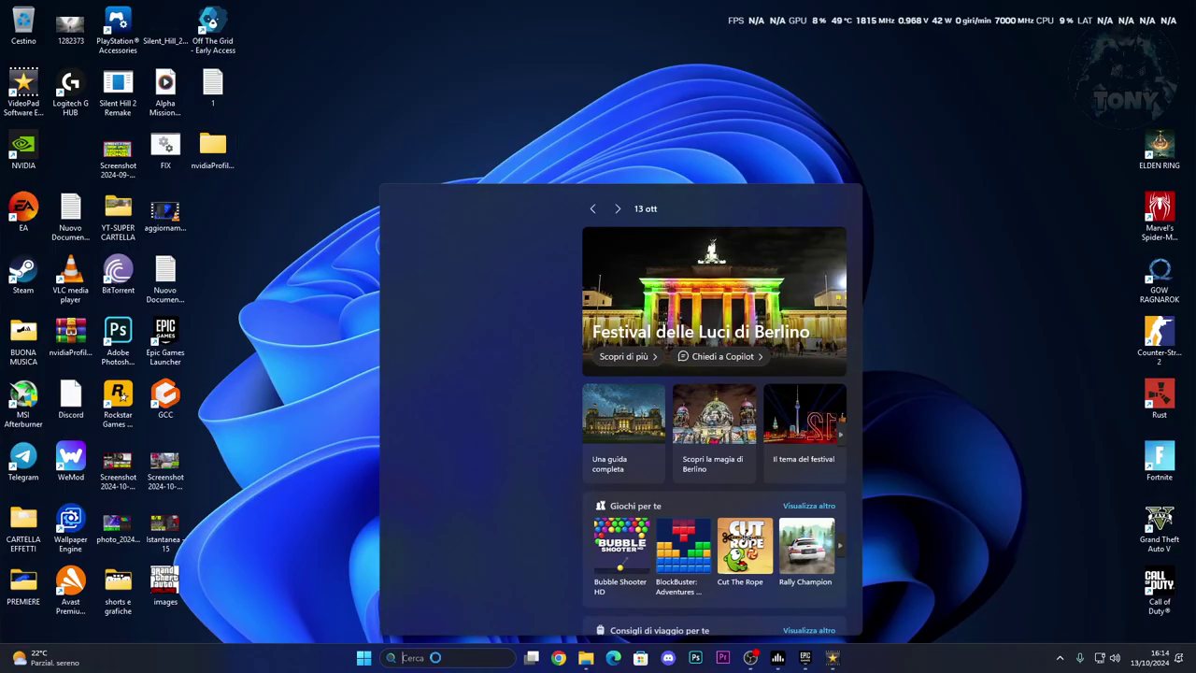
text(grafica)
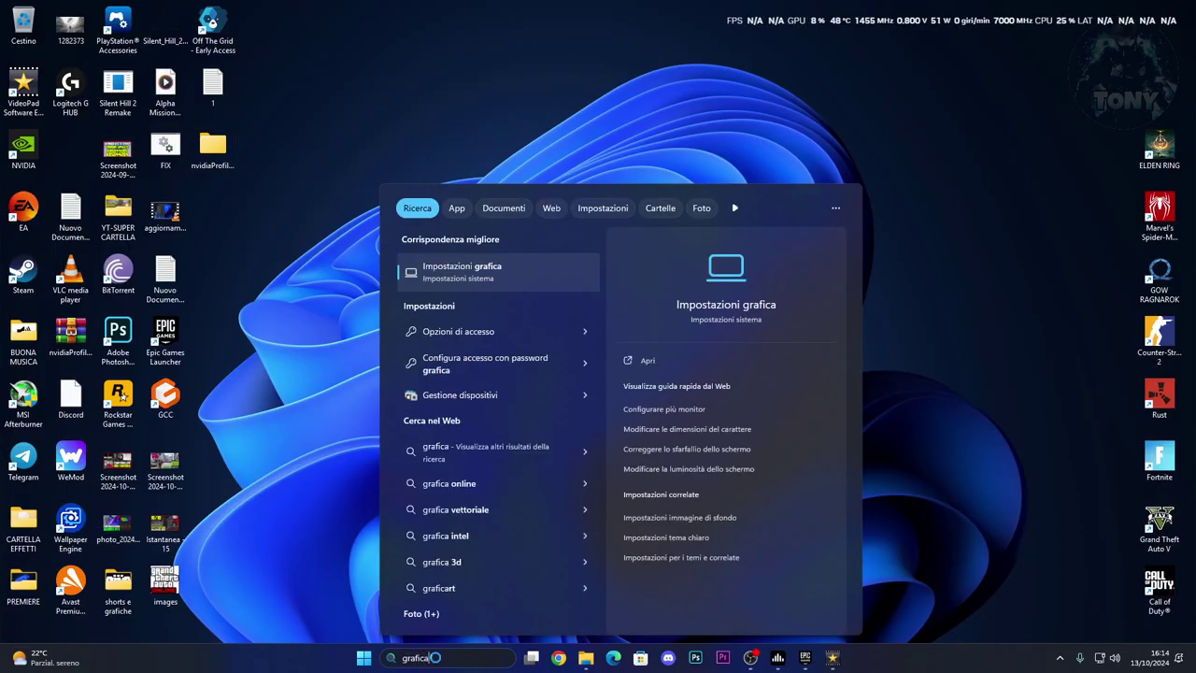
key(Return)
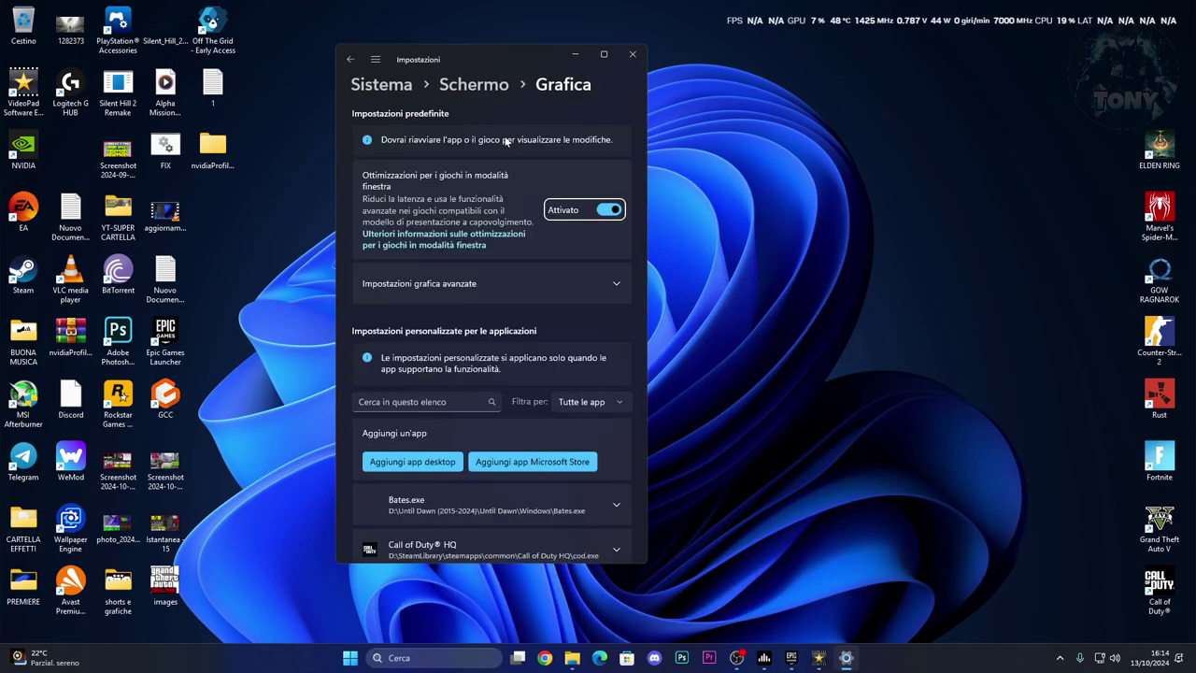
Start adding a desktop app to the custom graphics settings and browse Volume (D:) for the game folder
scroll(413, 414, down, 2)
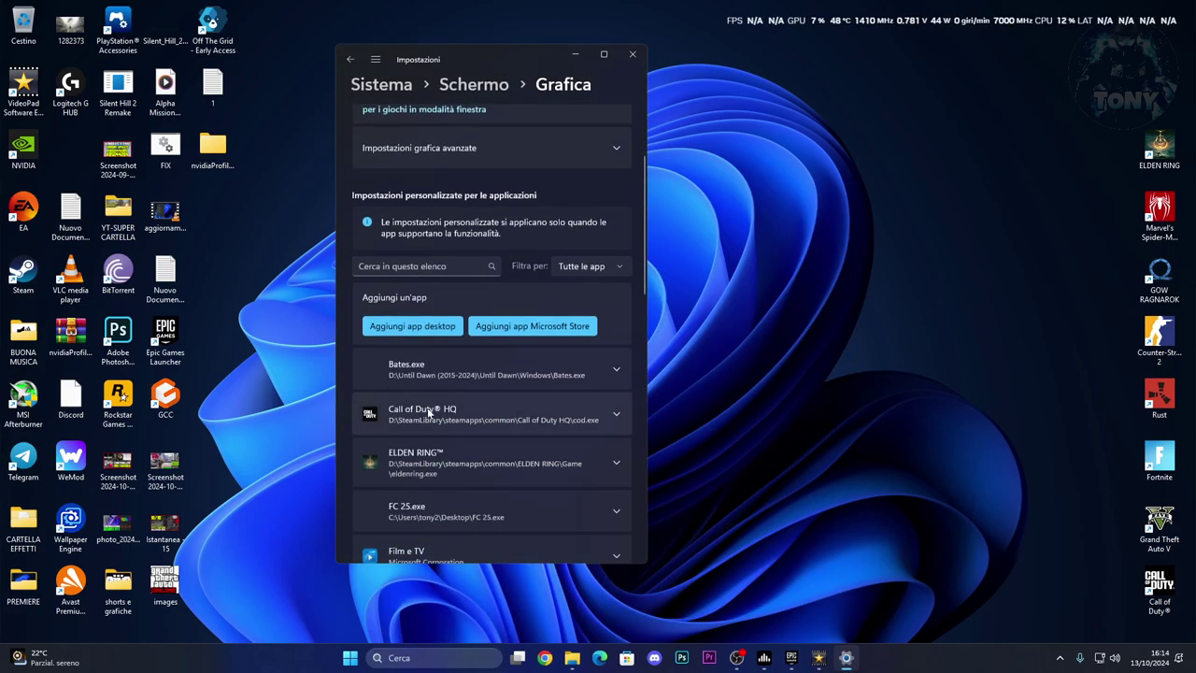
click(405, 327)
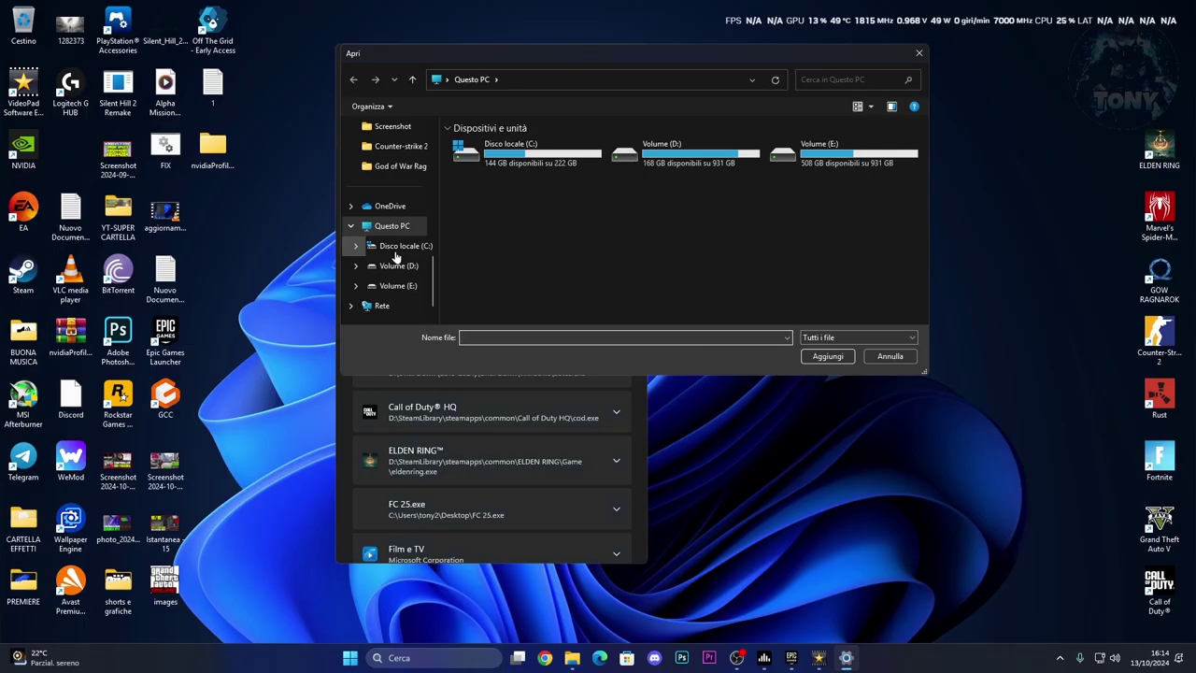
double_click(666, 158)
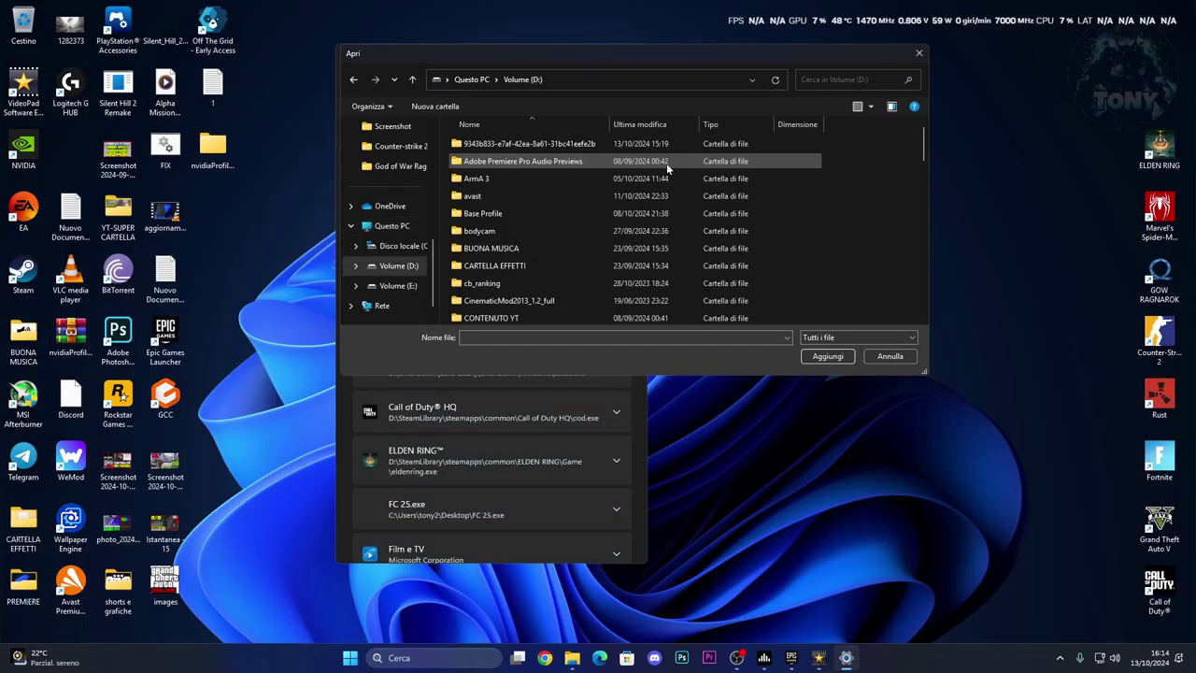
scroll(554, 246, down, 6)
scroll(554, 247, down, 5)
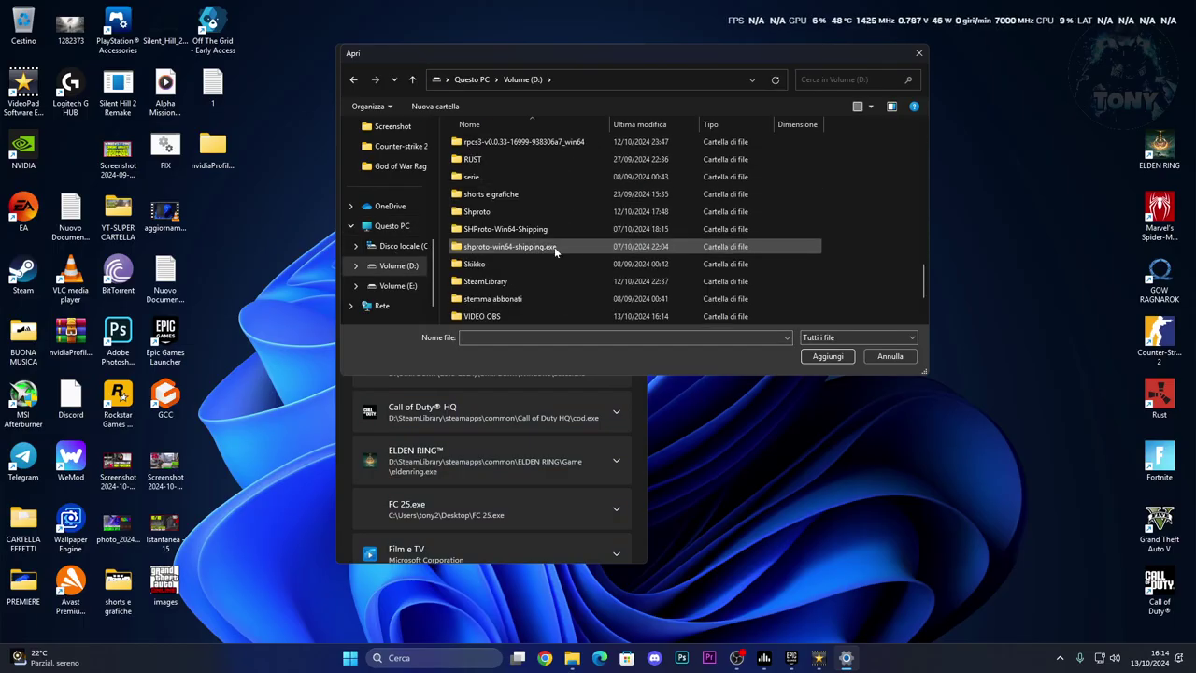
scroll(554, 246, up, 5)
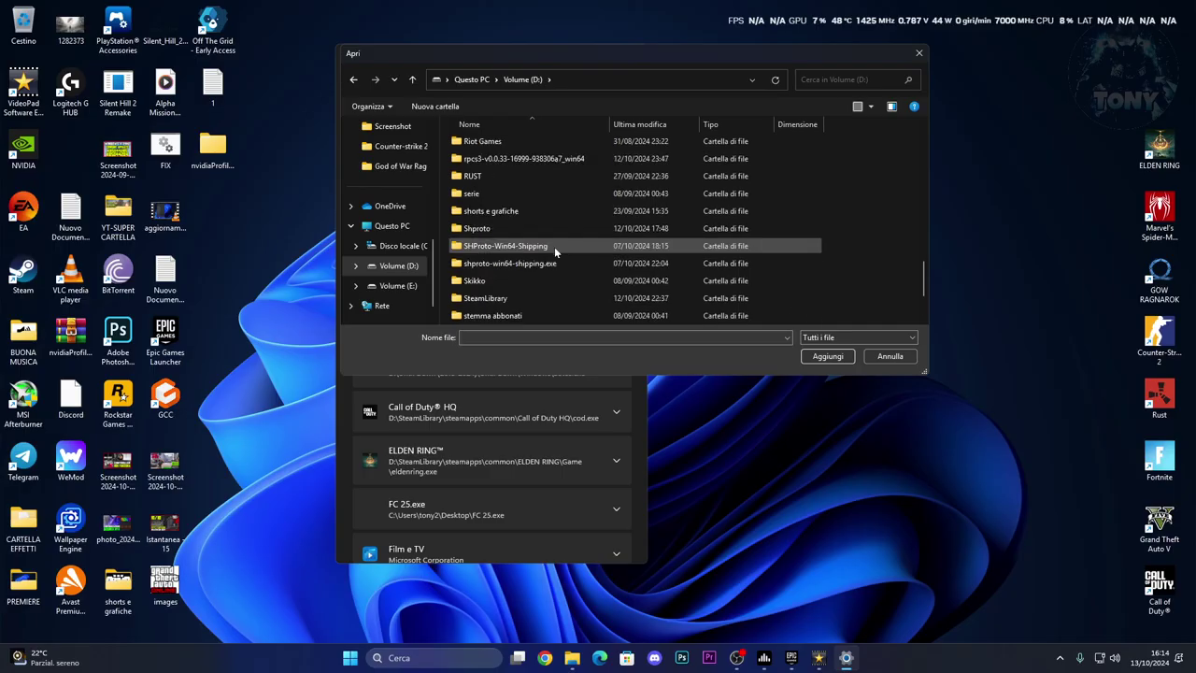
Add G01Client-Win64-Shipping from OFF\OffTheGridLRLT8\G01\Binaries\Win64 to the list of apps with custom graphics settings
double_click(507, 209)
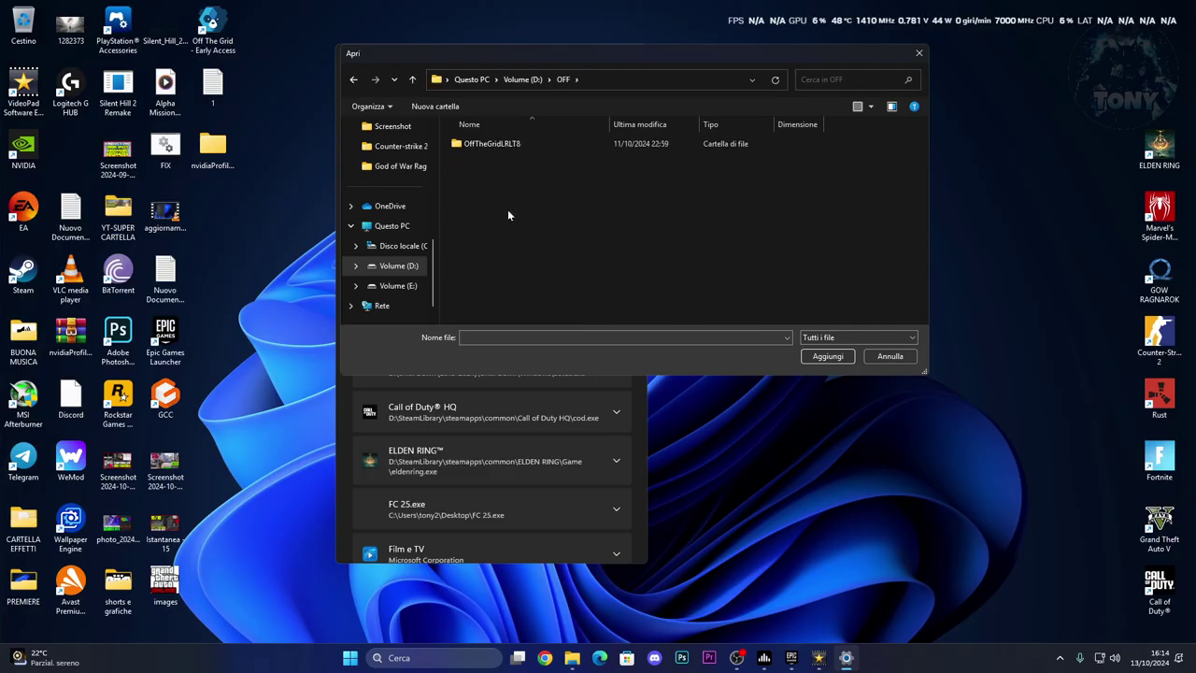
double_click(508, 146)
double_click(493, 180)
double_click(497, 144)
double_click(497, 144)
click(483, 162)
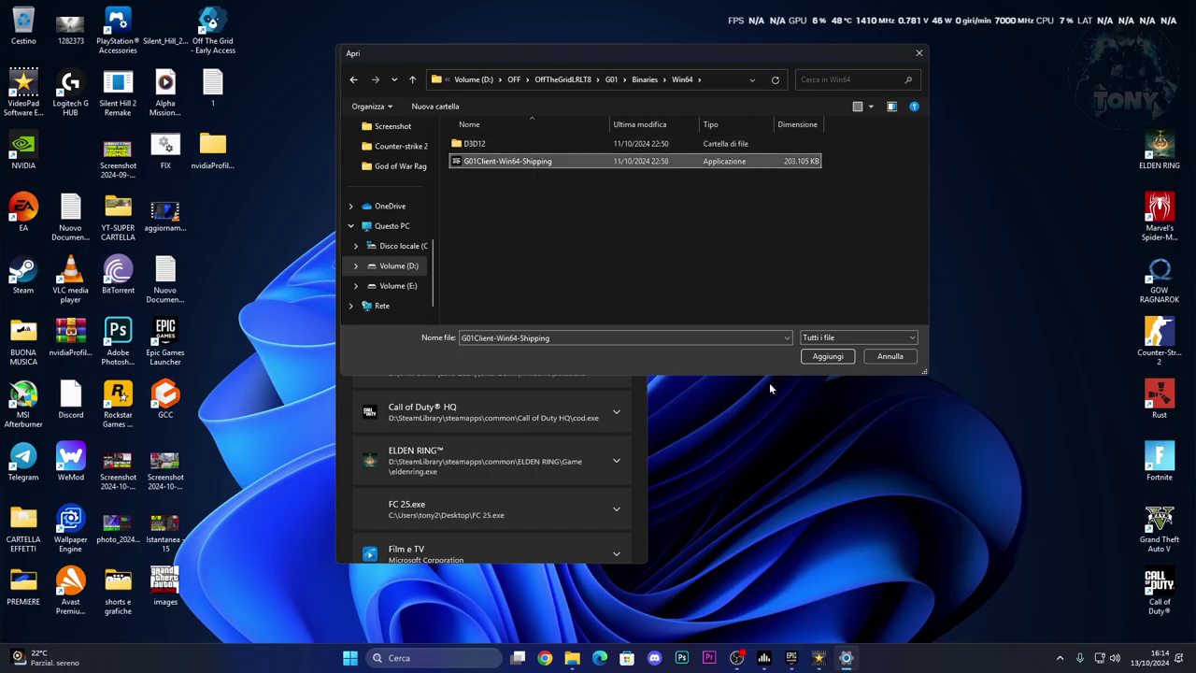
click(826, 356)
Set the GPU preference for G01 to Prestazioni elevate (NVIDIA GeForce RTX 3070) and close the Windows settings
scroll(464, 411, down, 6)
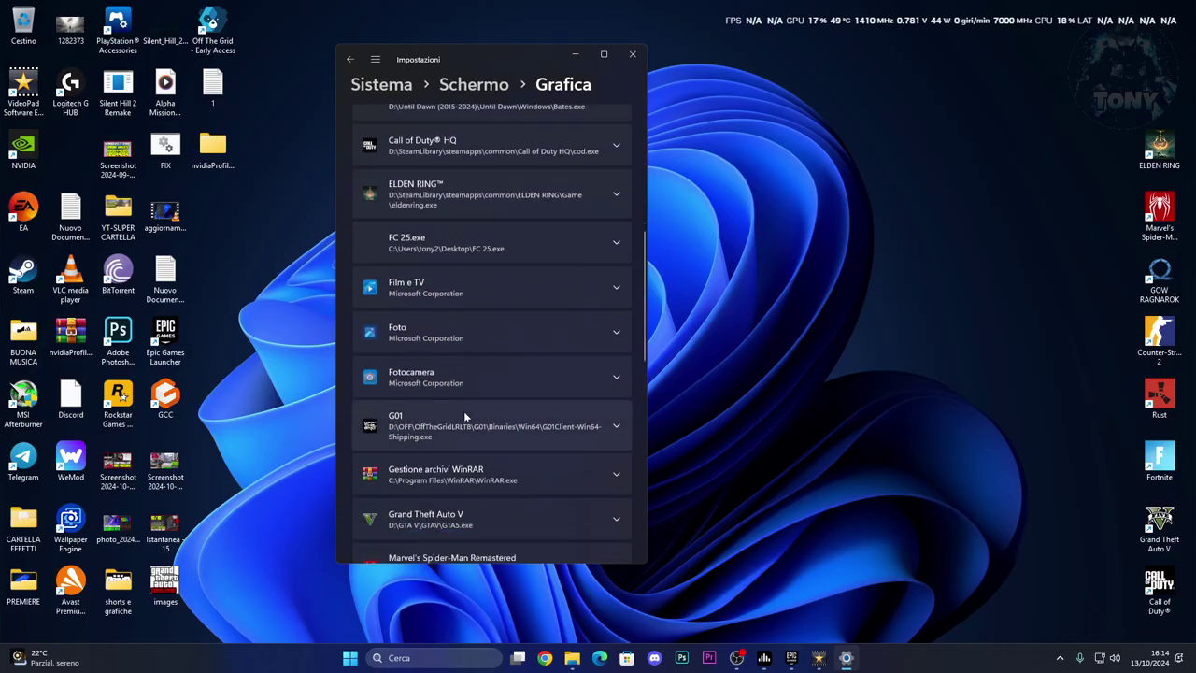
click(478, 283)
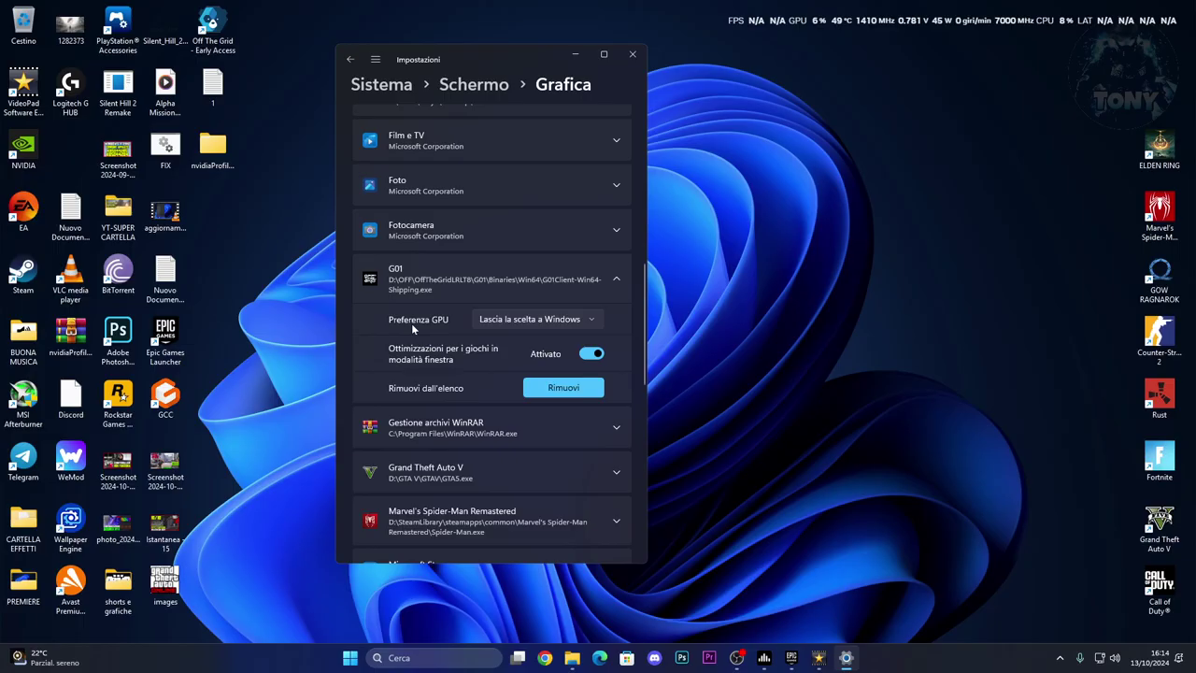
click(493, 322)
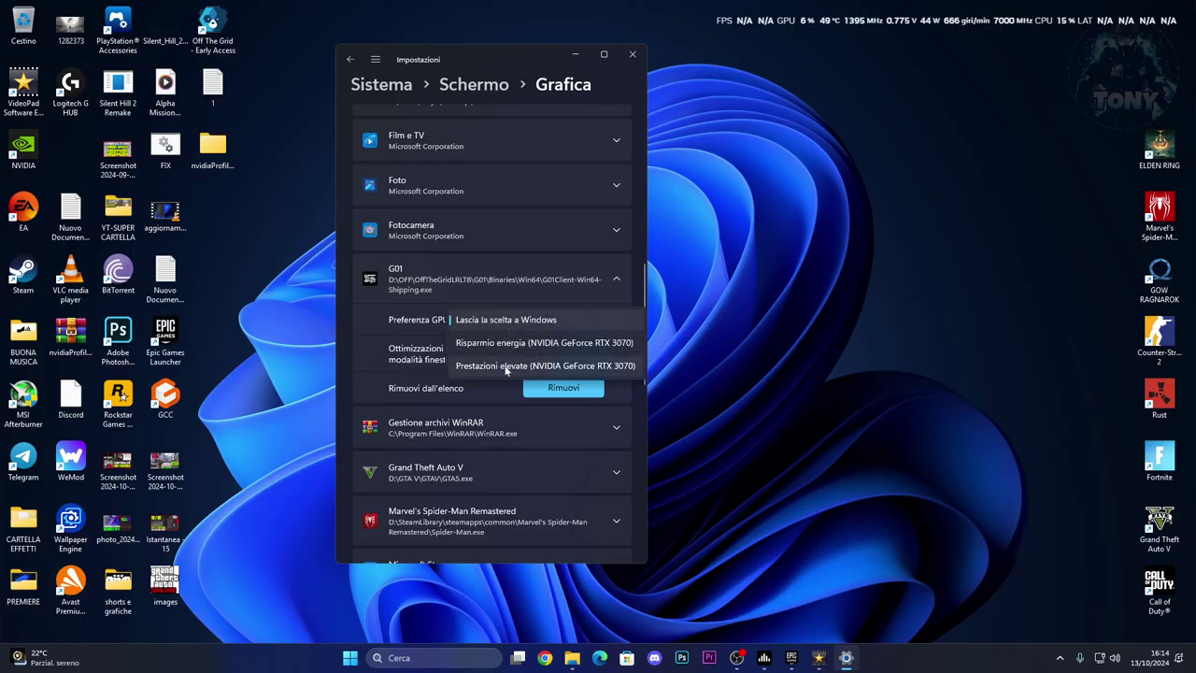
click(504, 367)
click(564, 414)
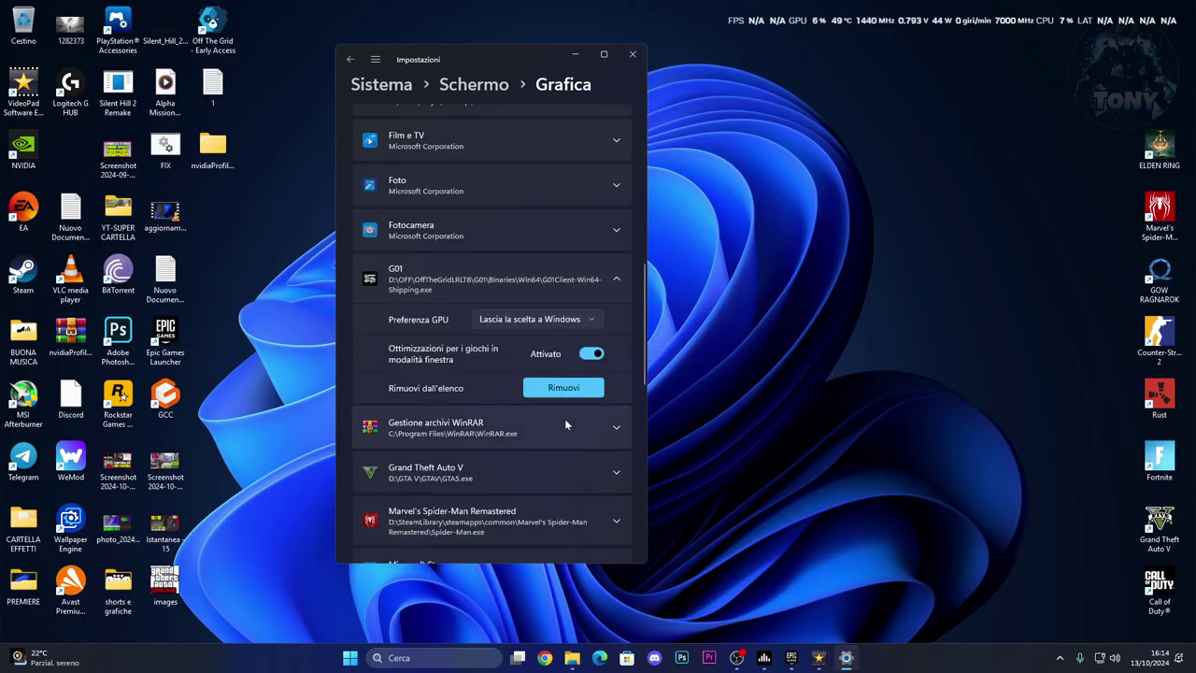
click(511, 319)
click(500, 368)
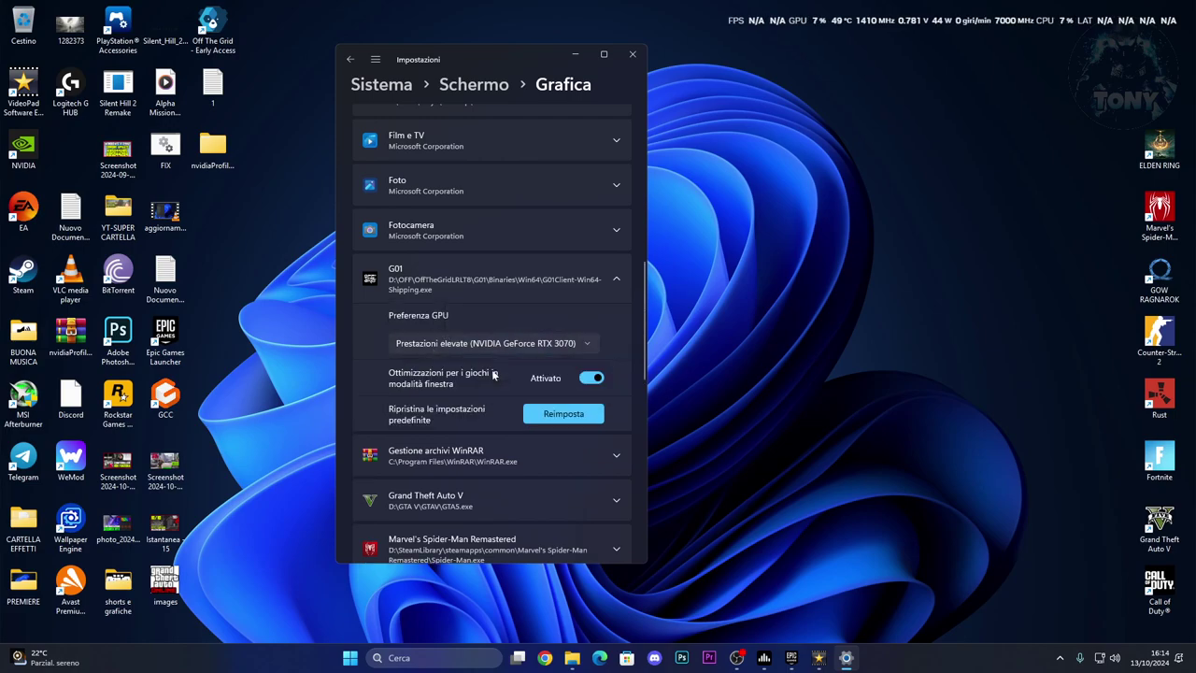
scroll(477, 388, down, 1)
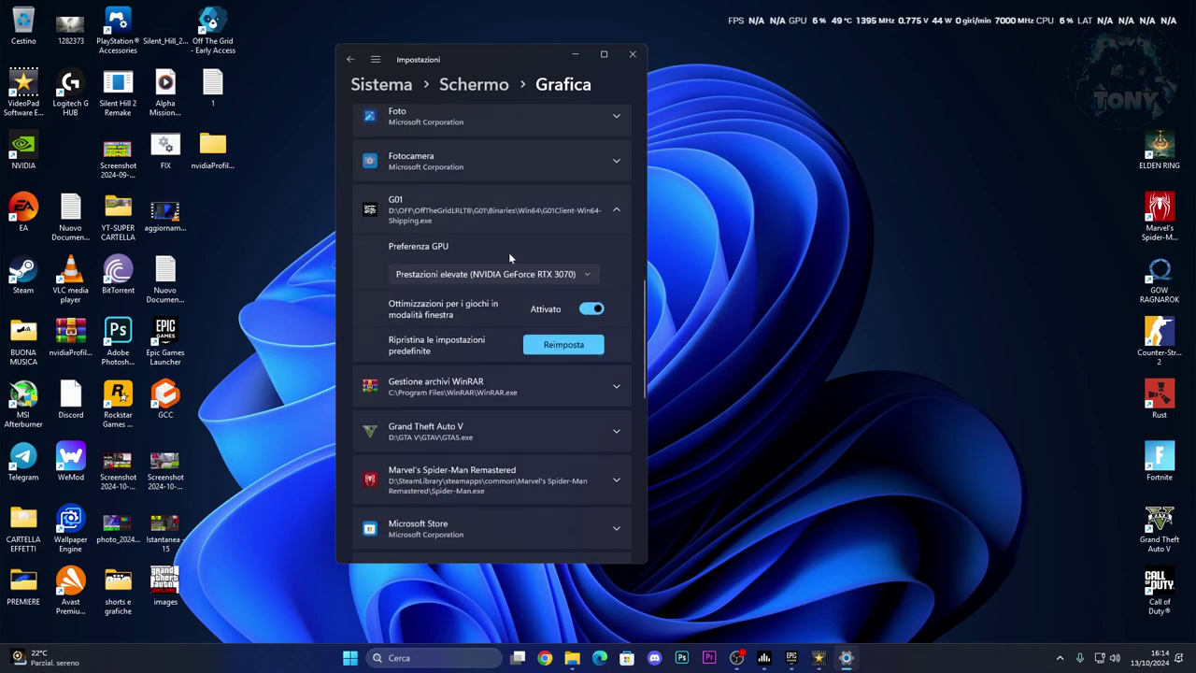
click(633, 58)
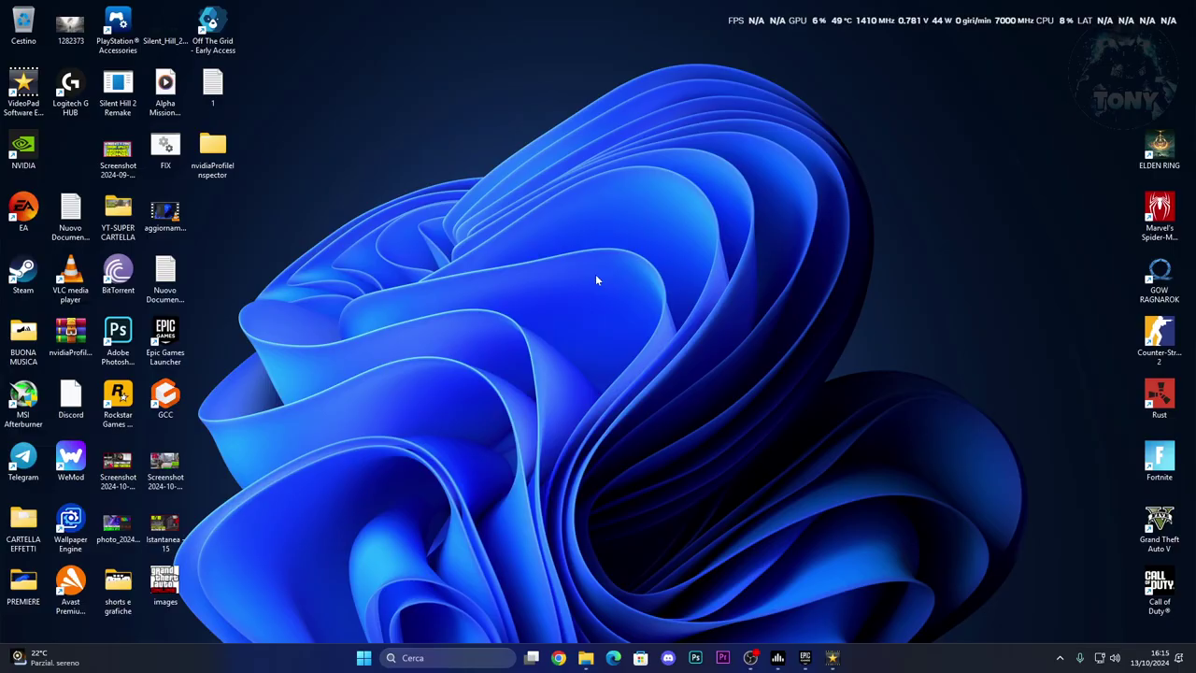